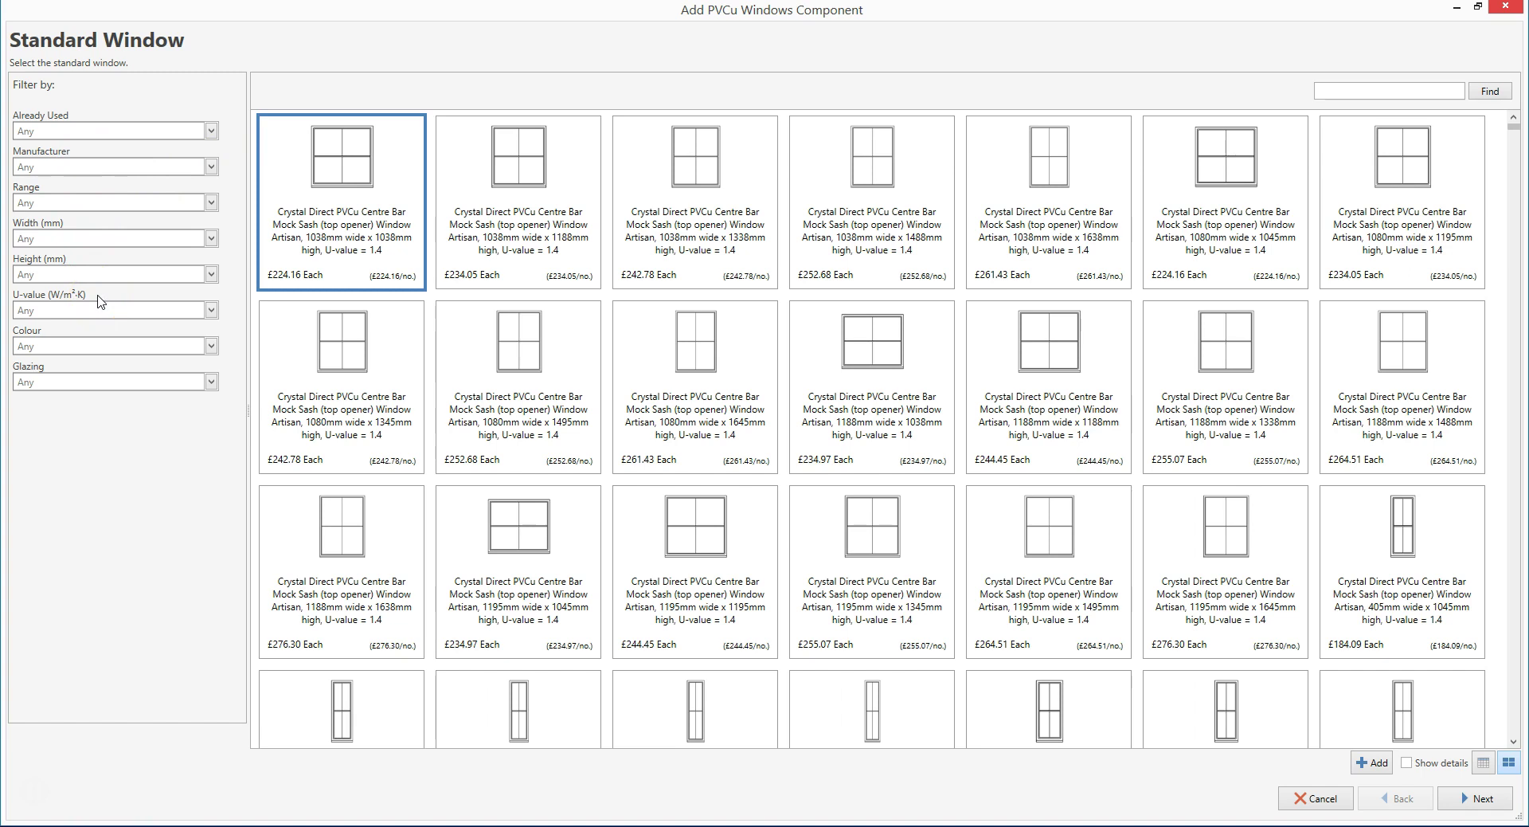
Filter the standard windows to a width of 1038.0 mm and the colour White.
click(108, 296)
click(211, 238)
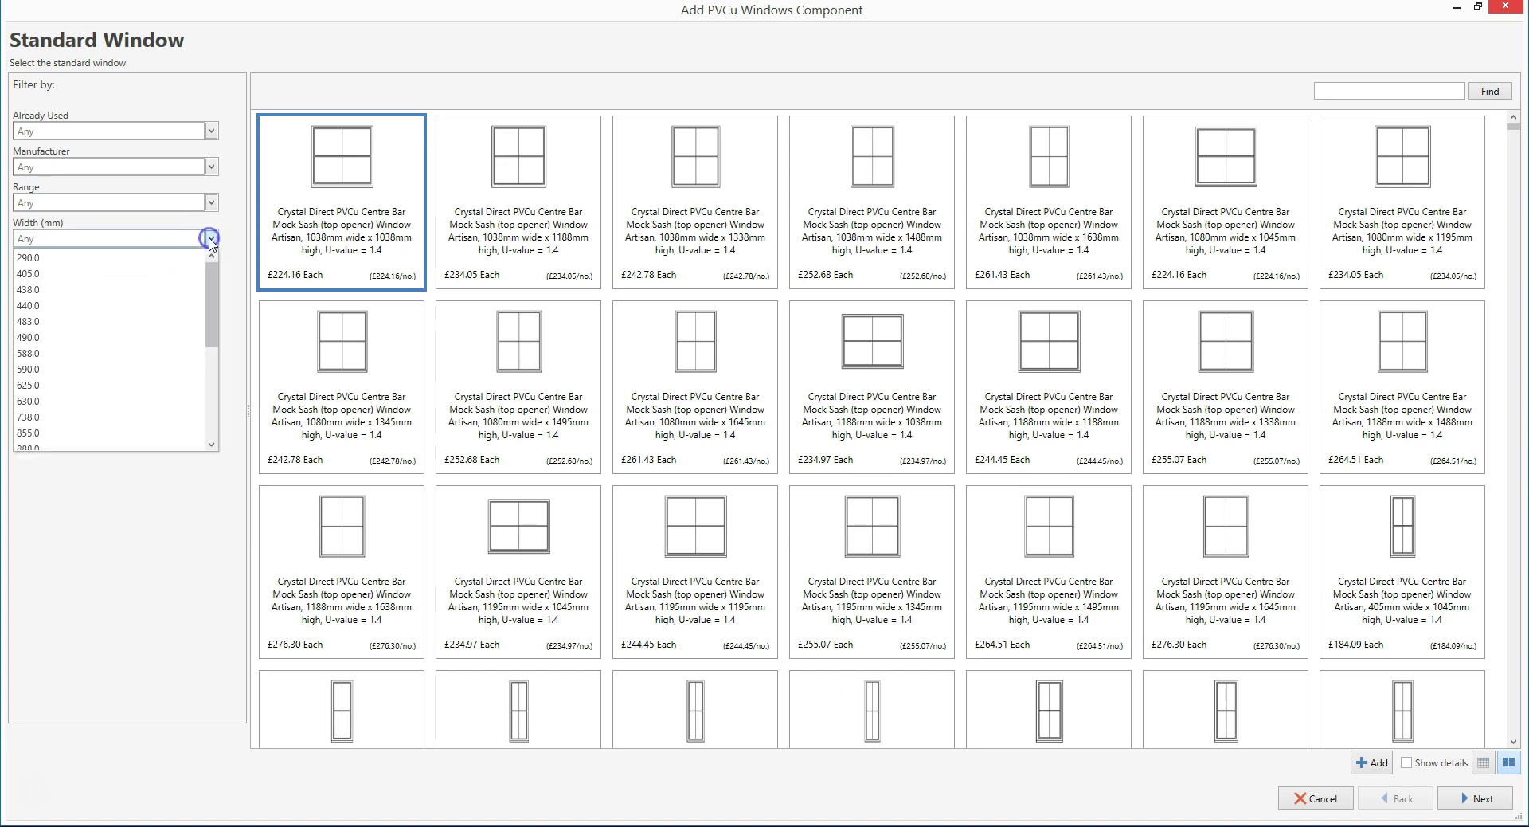
drag(210, 280, 206, 335)
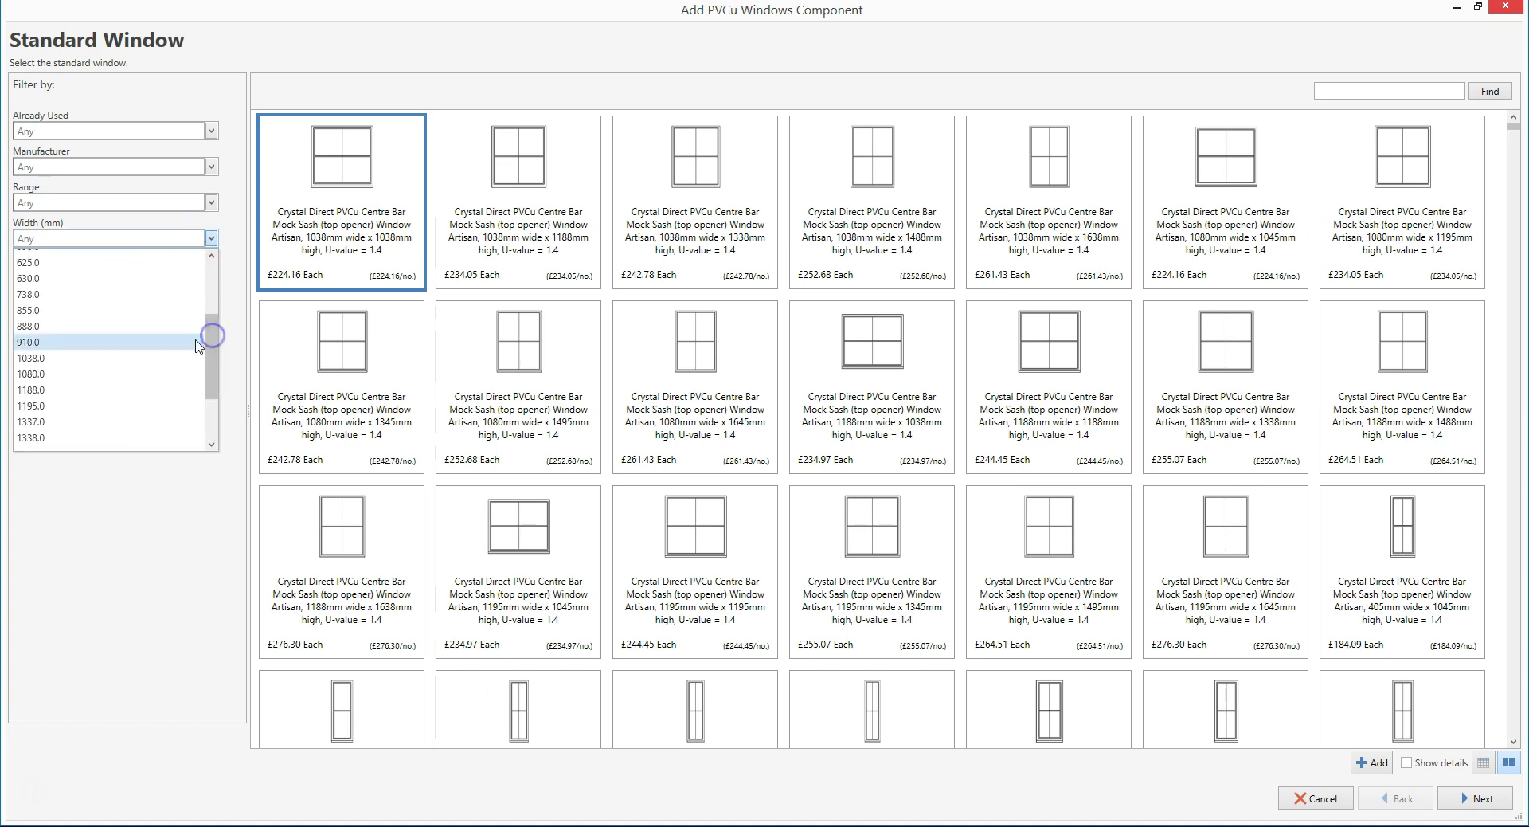
click(177, 358)
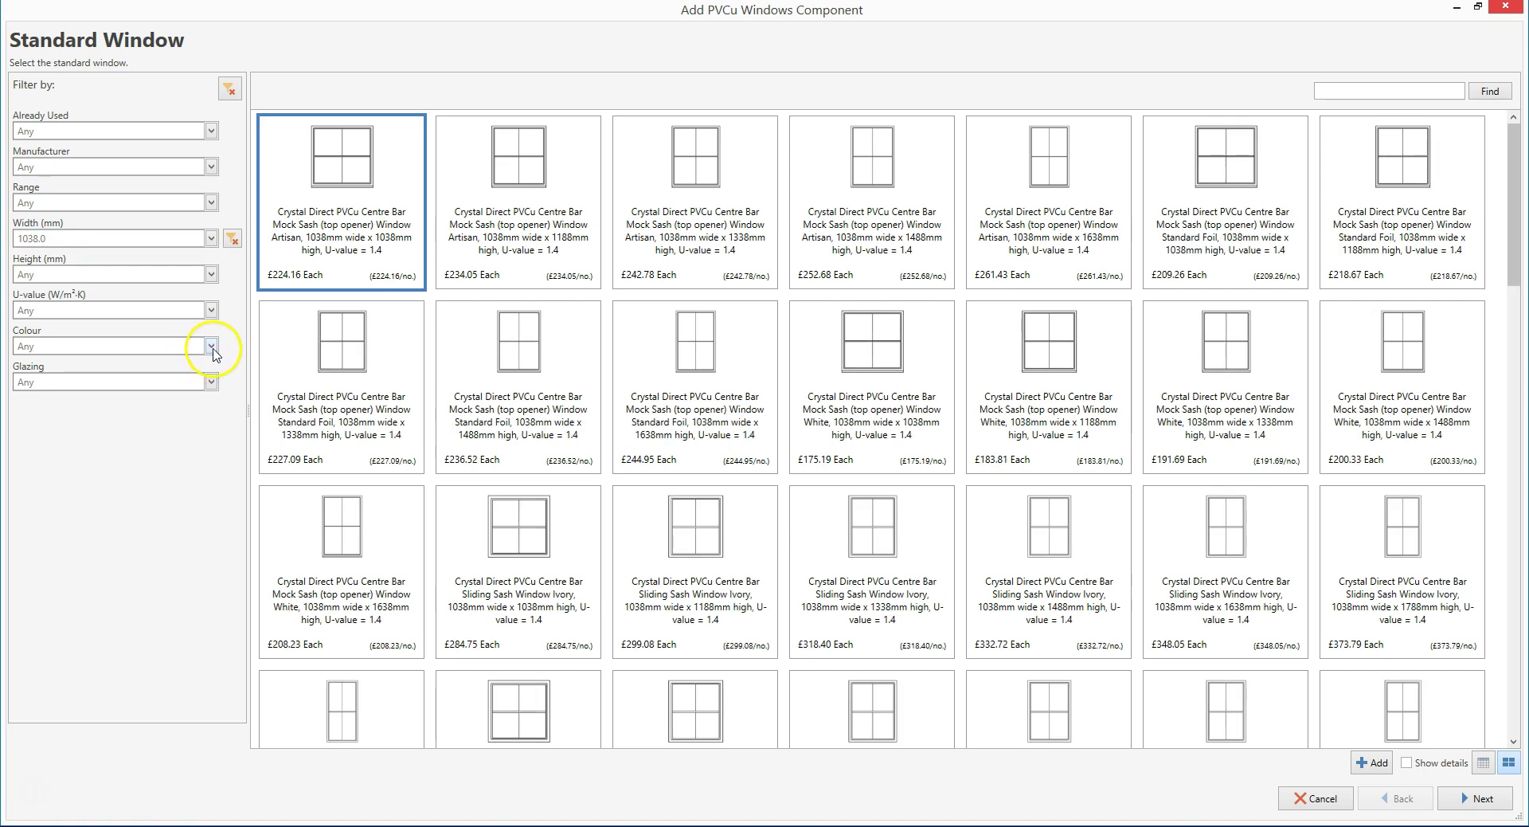
click(211, 346)
click(185, 373)
click(184, 377)
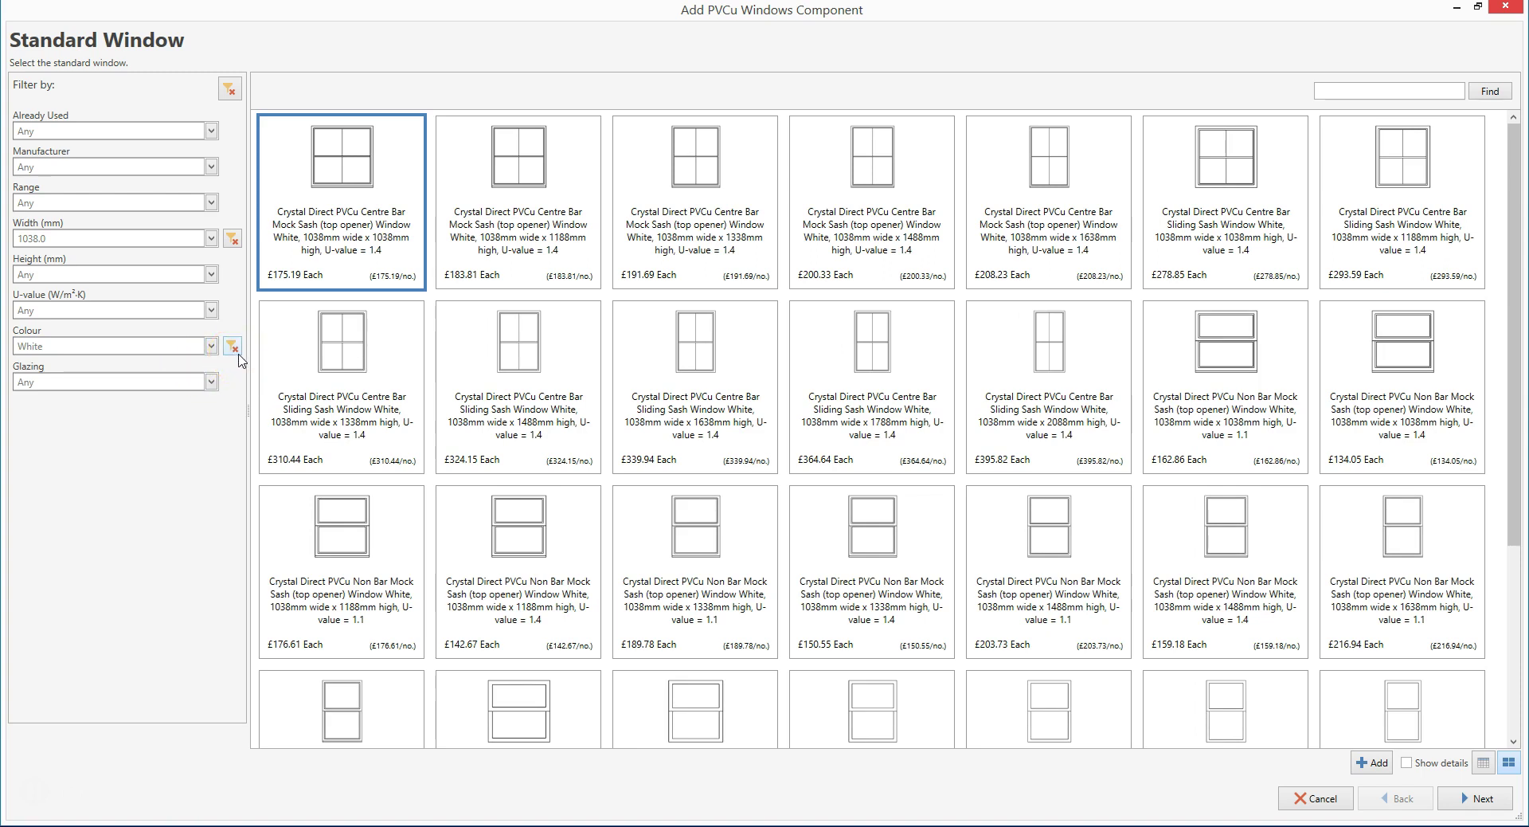
Choose the white Centre Bar Mock Sash window, 1038 x 1338 mm, keeping 2100 mm floor-to-top height and 50 mm external reveal depth.
click(741, 209)
click(1500, 802)
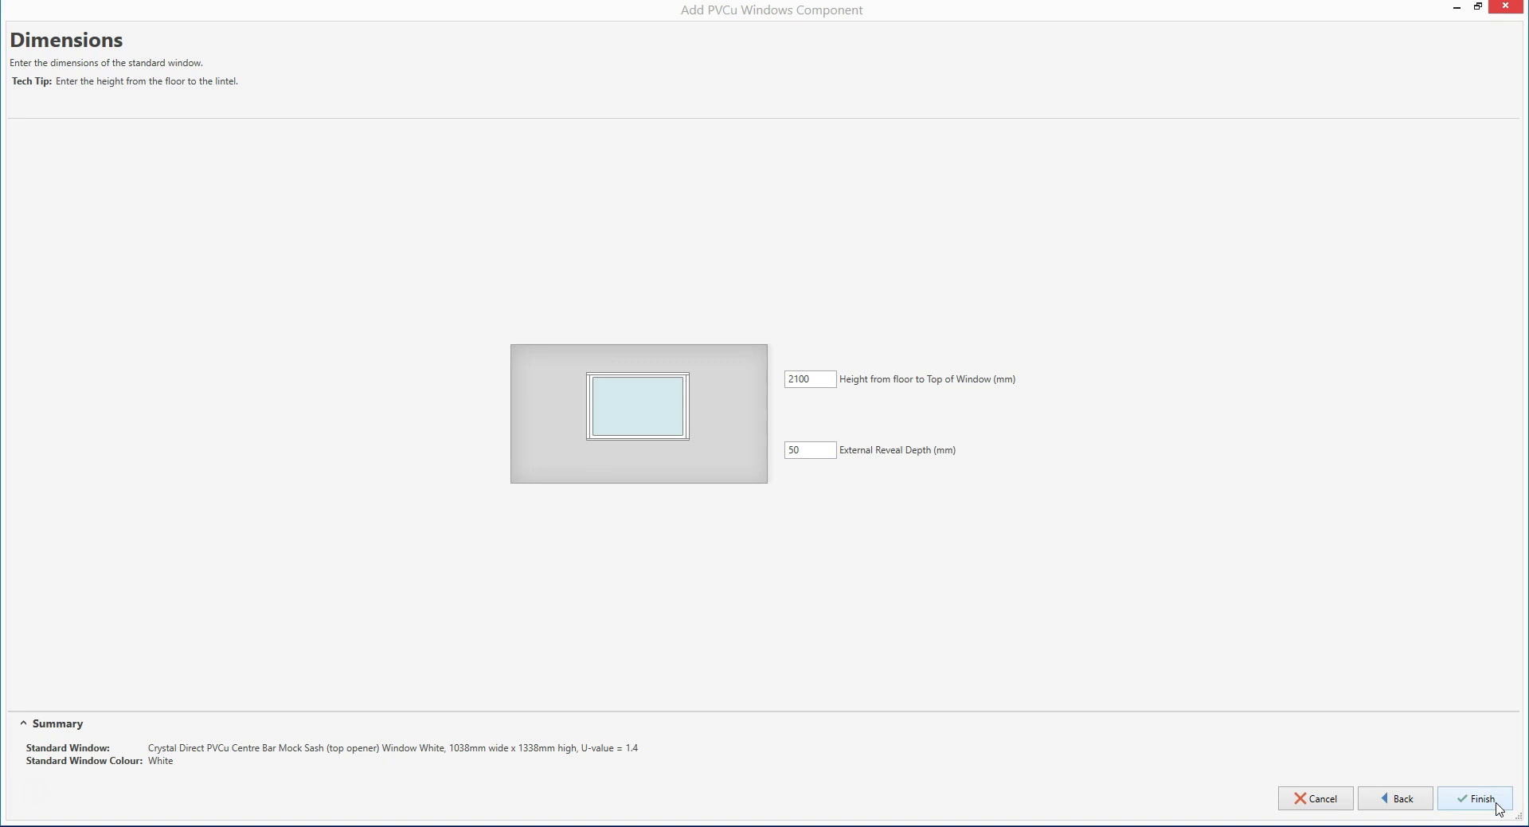
click(1494, 802)
click(829, 379)
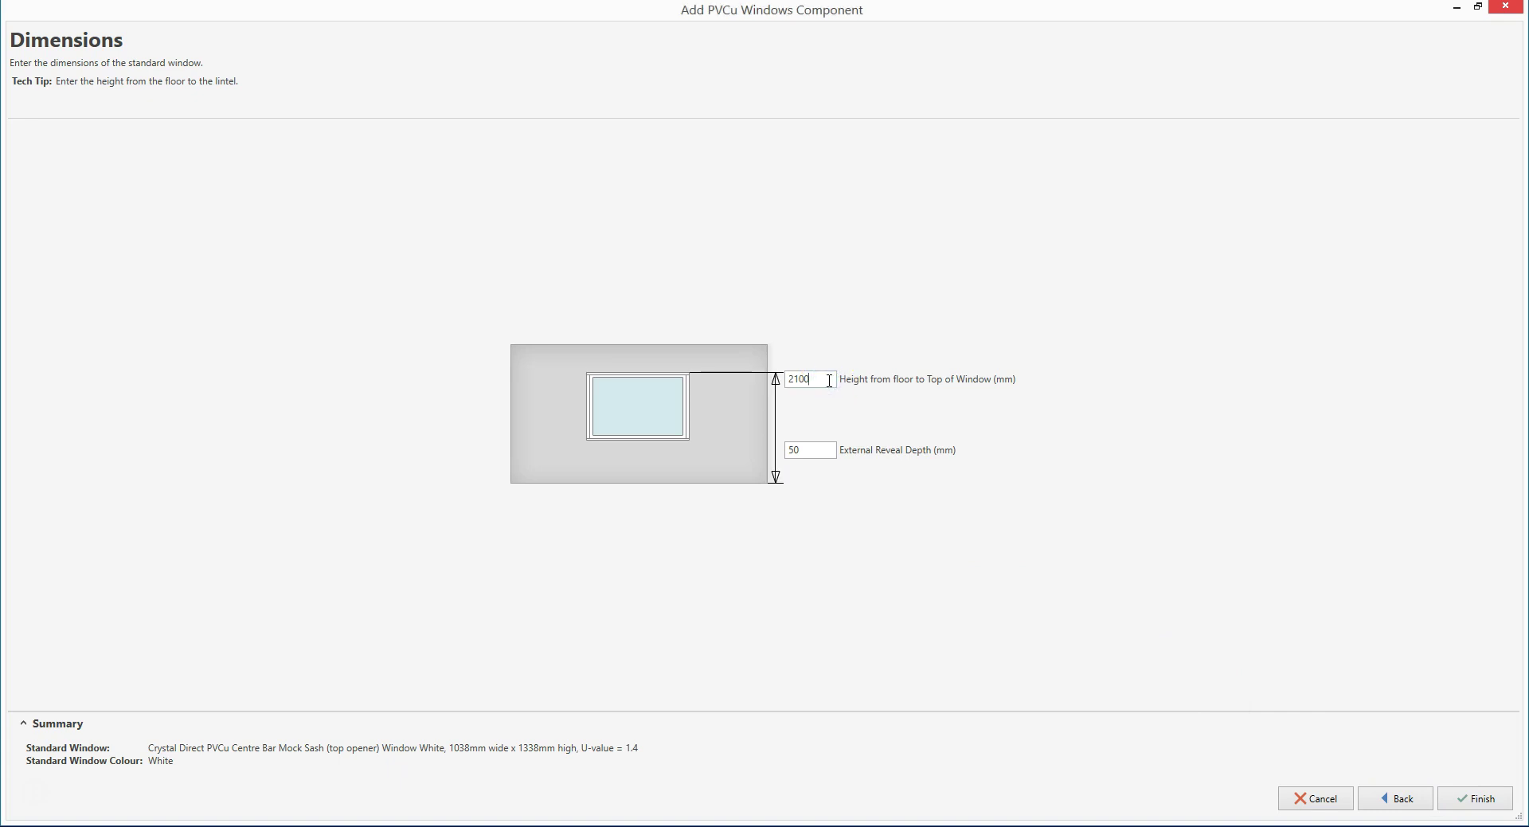
key(Tab)
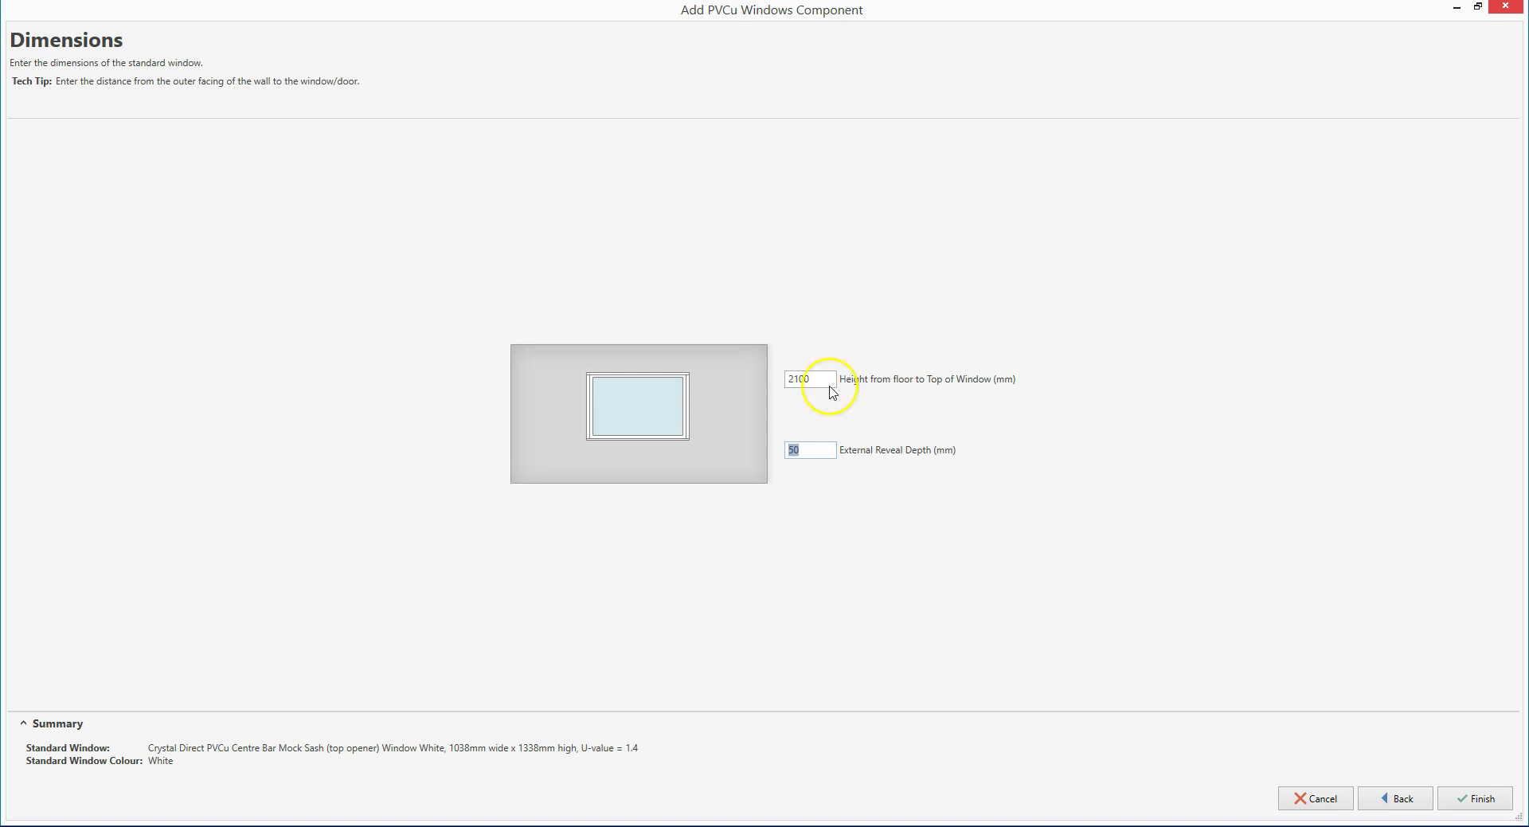
click(1503, 799)
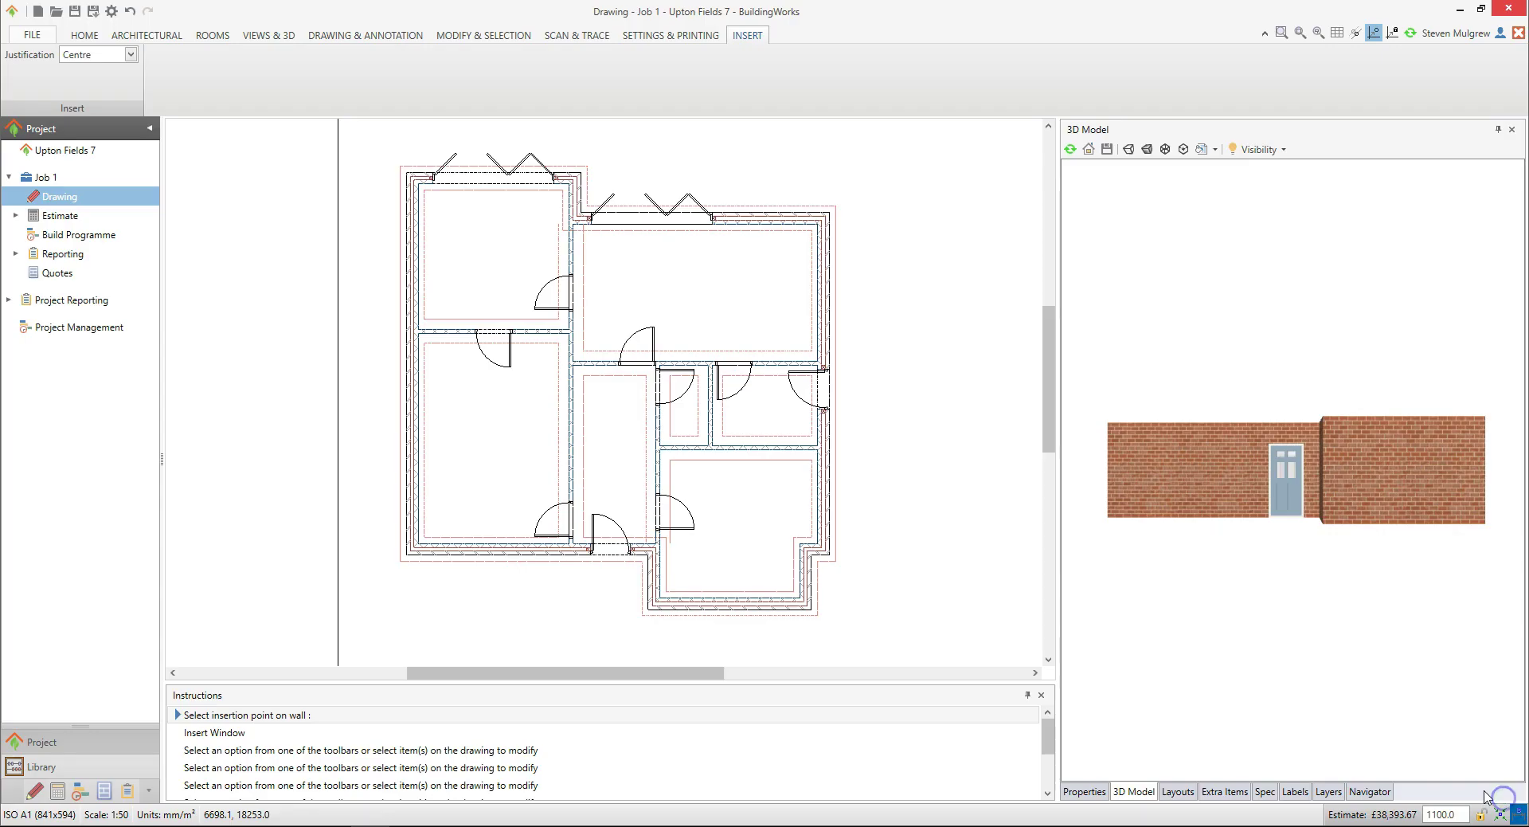
Examine the window's placement preview and offset dimensions along the front wall of the projecting room.
click(353, 725)
scroll(729, 618, up, 1)
scroll(729, 617, up, 2)
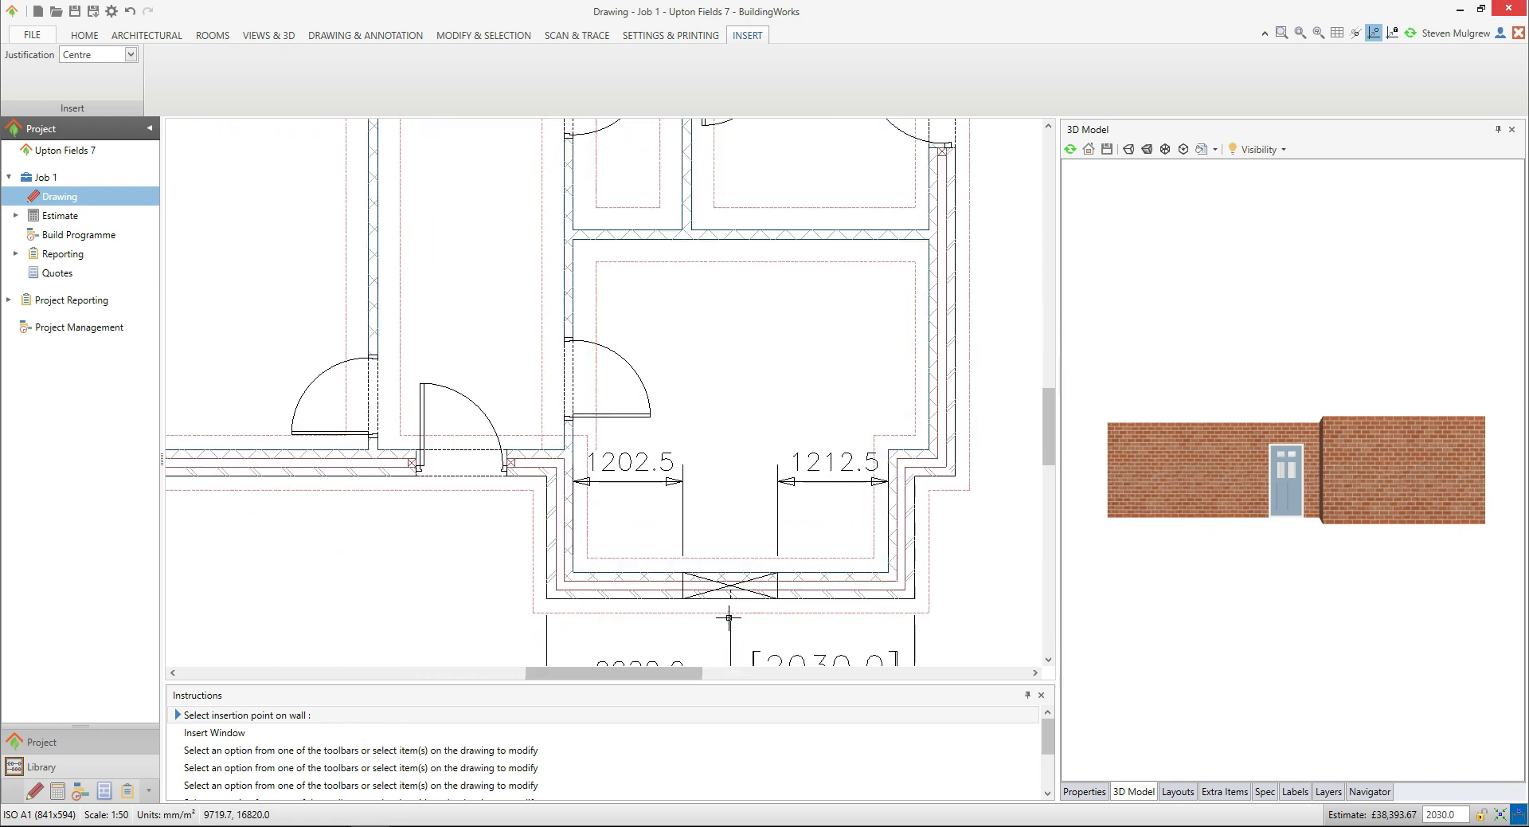
click(726, 618)
click(705, 625)
middle_click(706, 626)
middle_drag(705, 626, 628, 482)
click(659, 445)
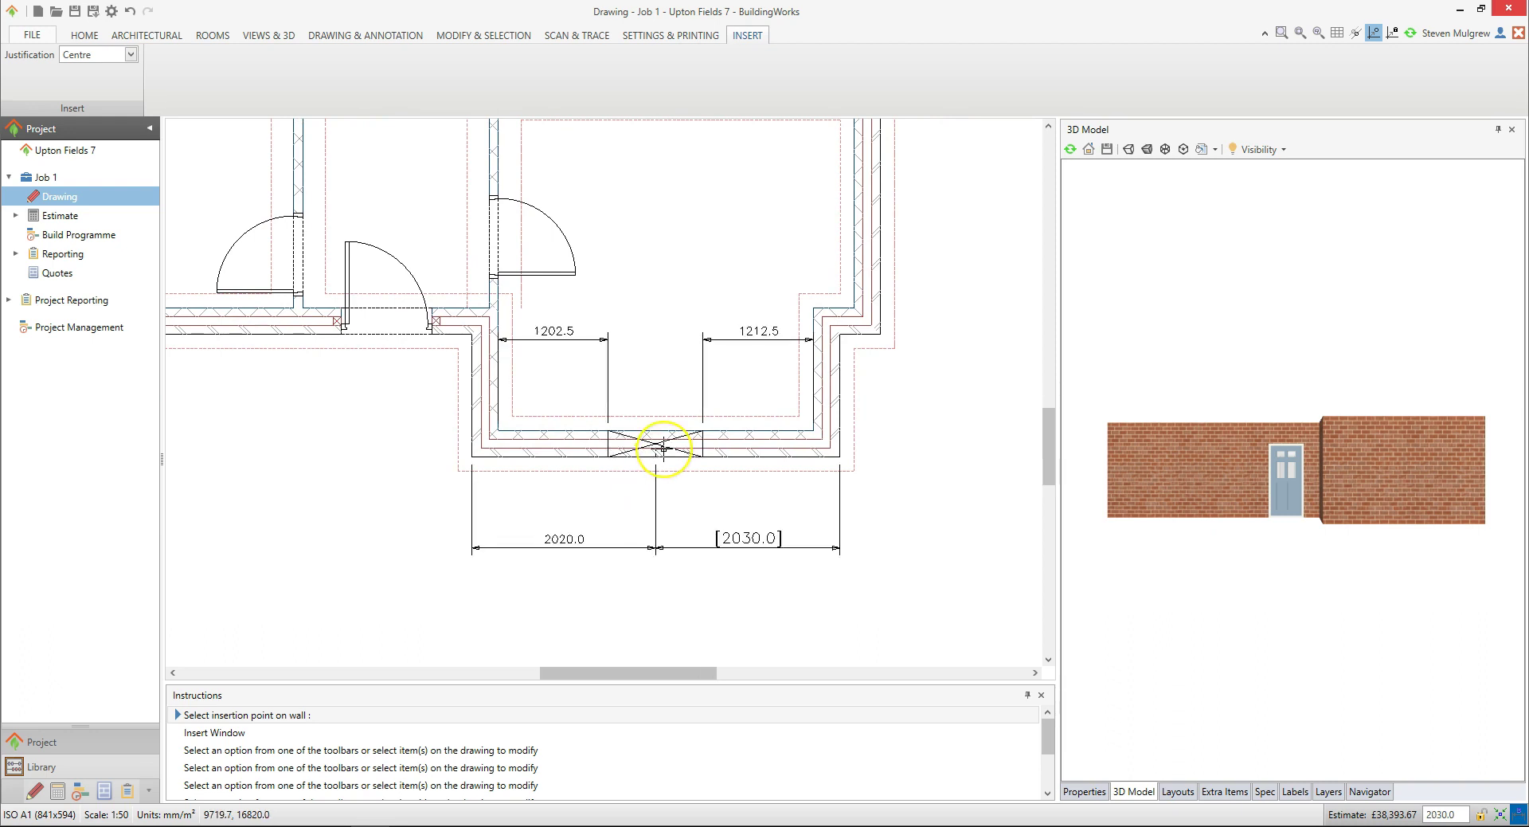
click(662, 449)
Set the justification to Right and place the window in the projecting room's front wall, 665 mm from its left outer corner.
click(131, 54)
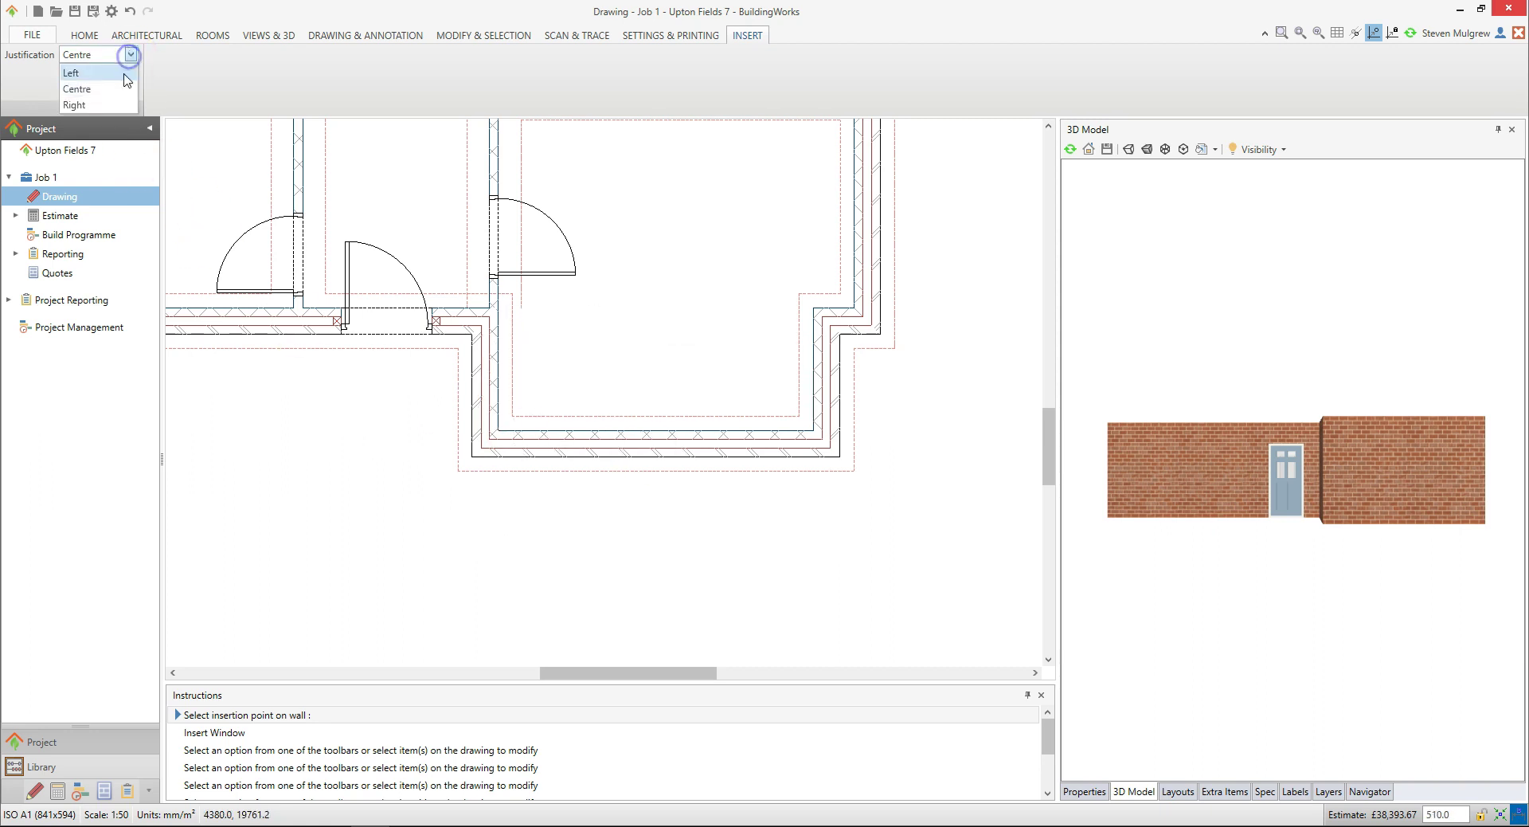
click(111, 105)
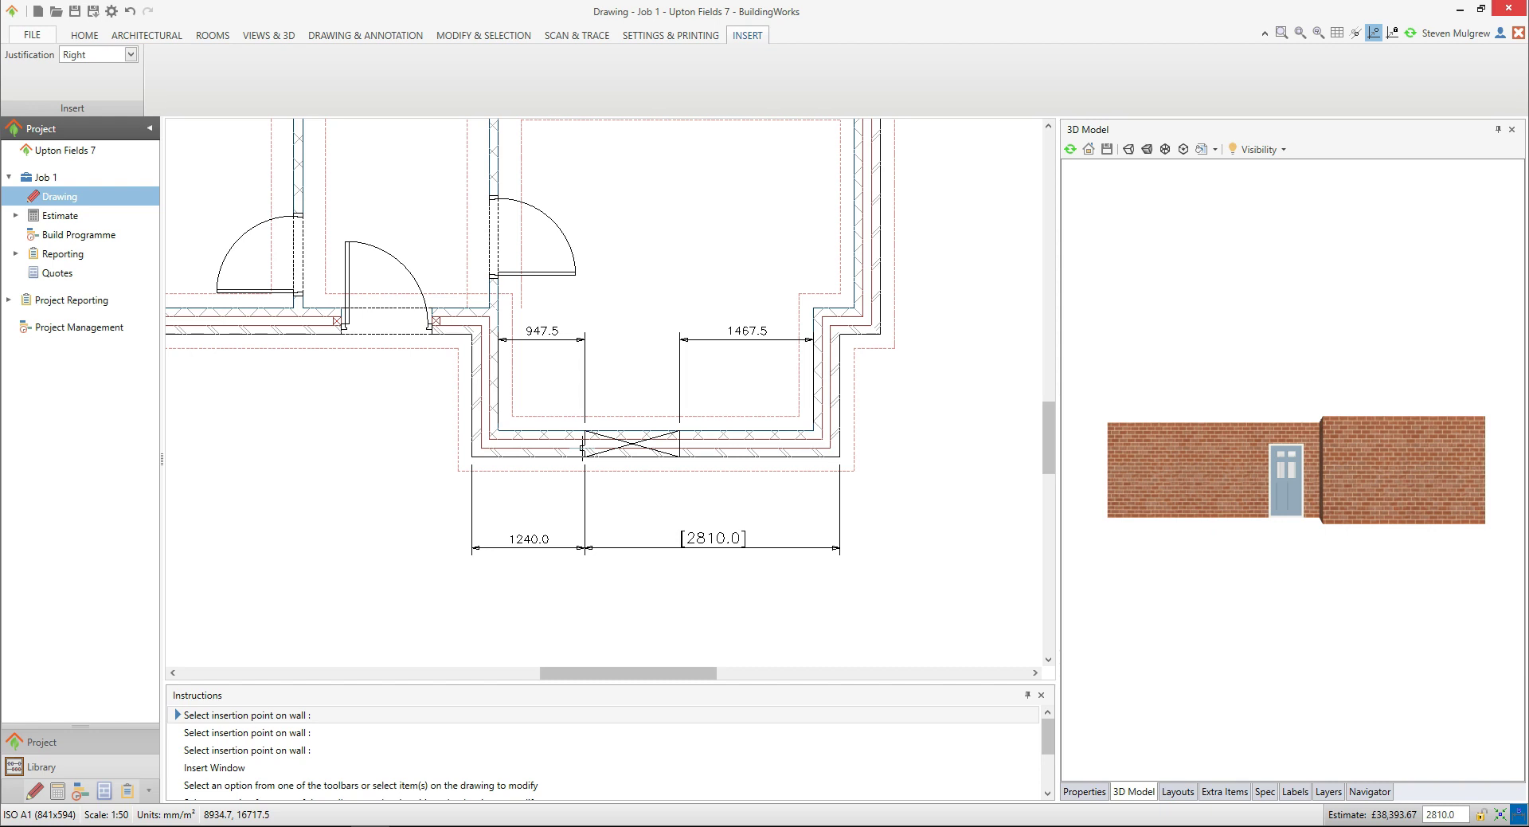
click(582, 448)
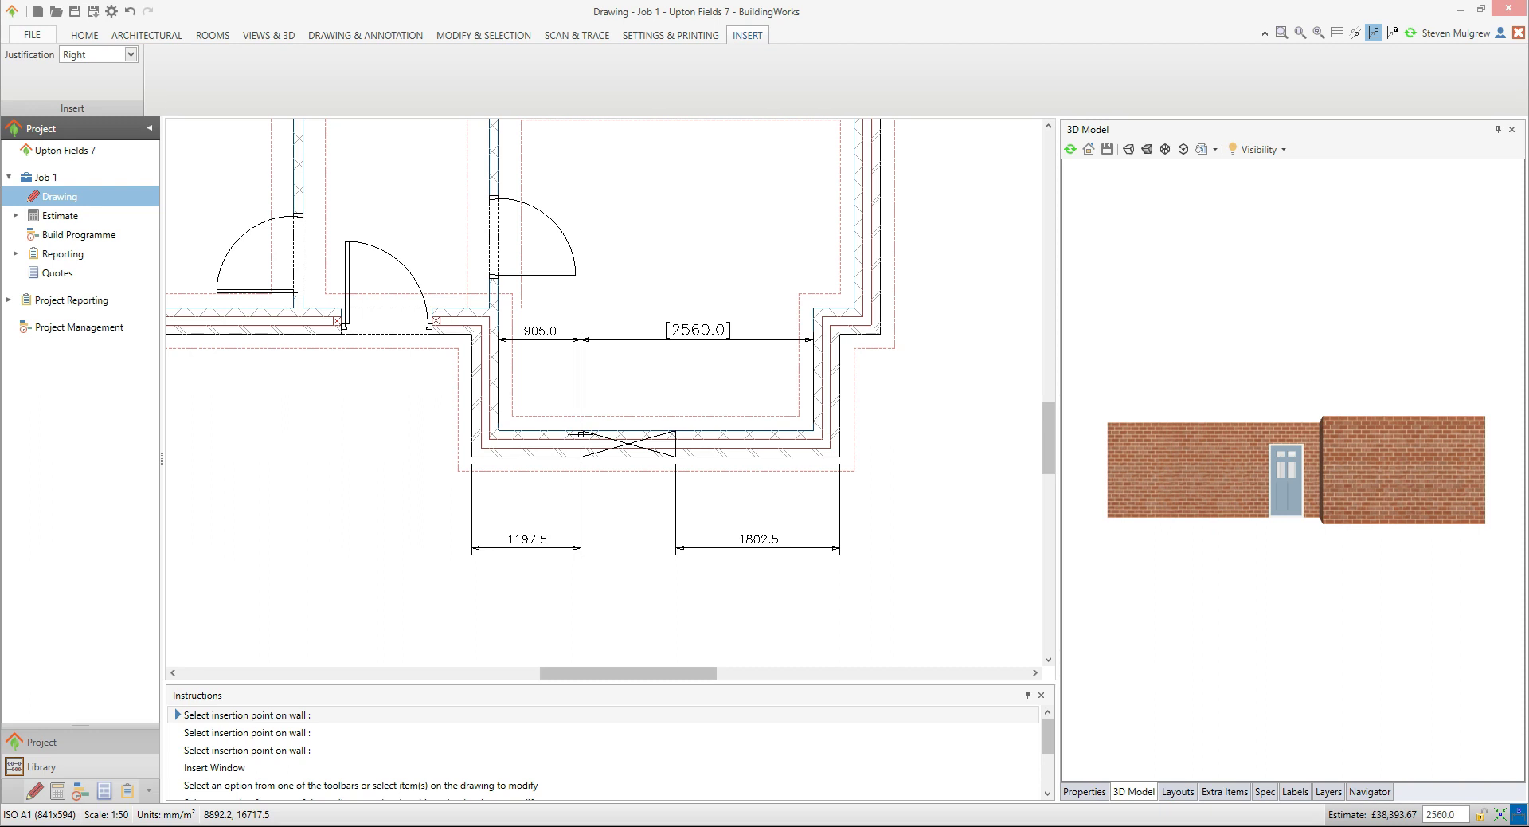
click(581, 448)
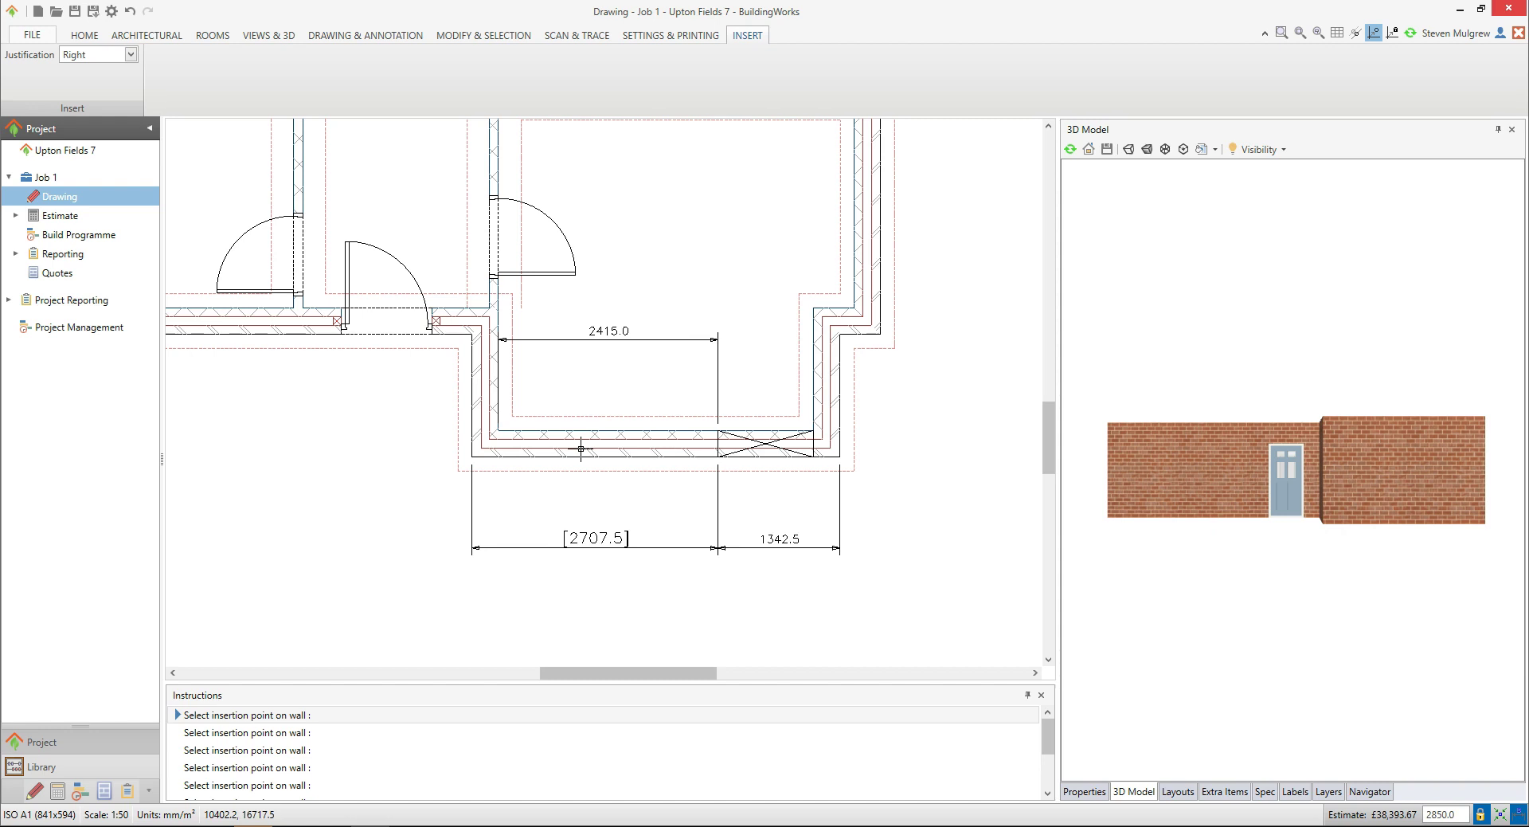
click(584, 451)
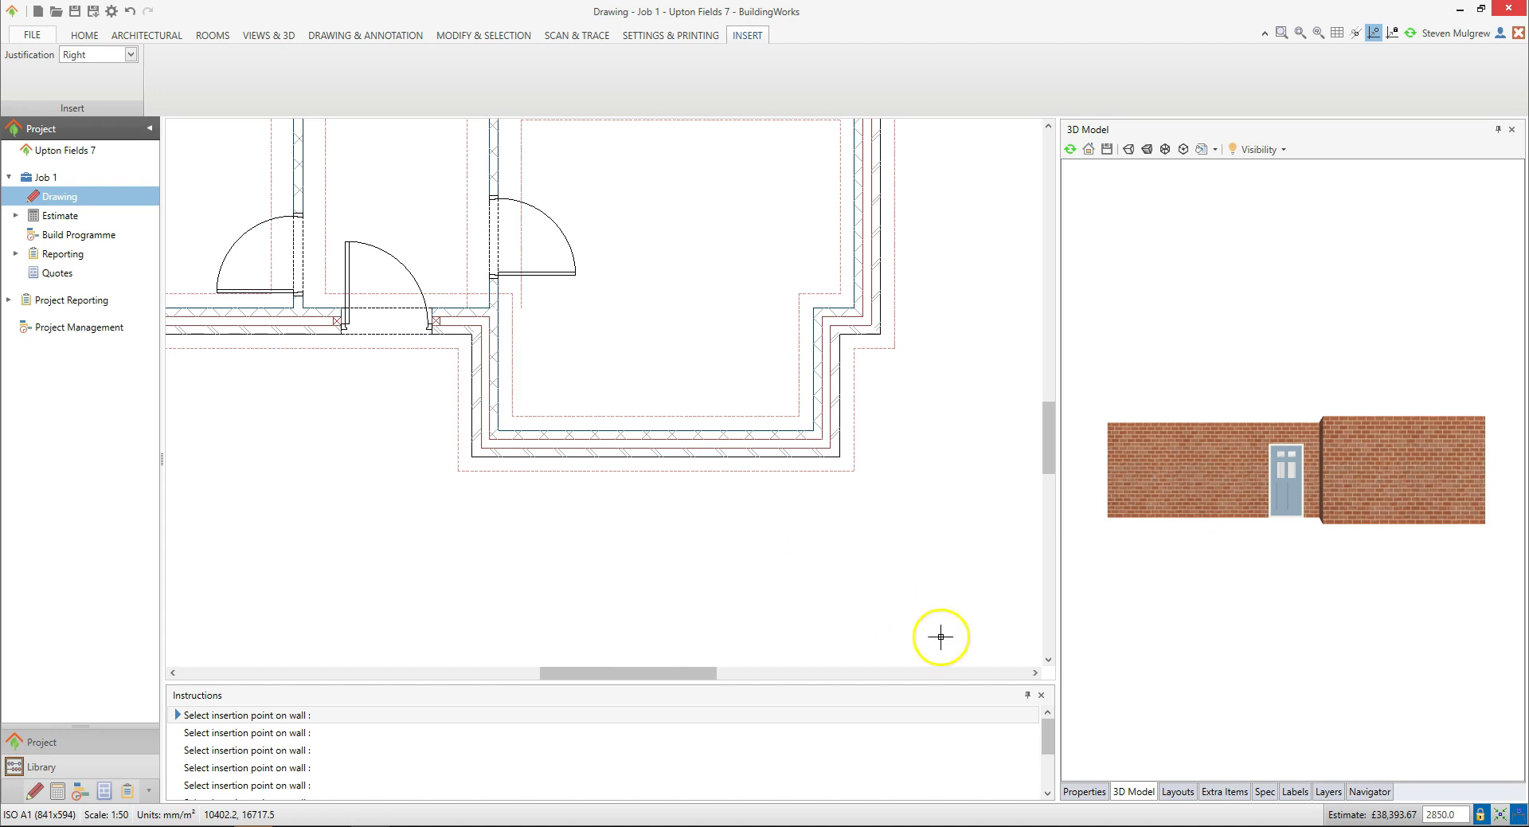
click(1438, 813)
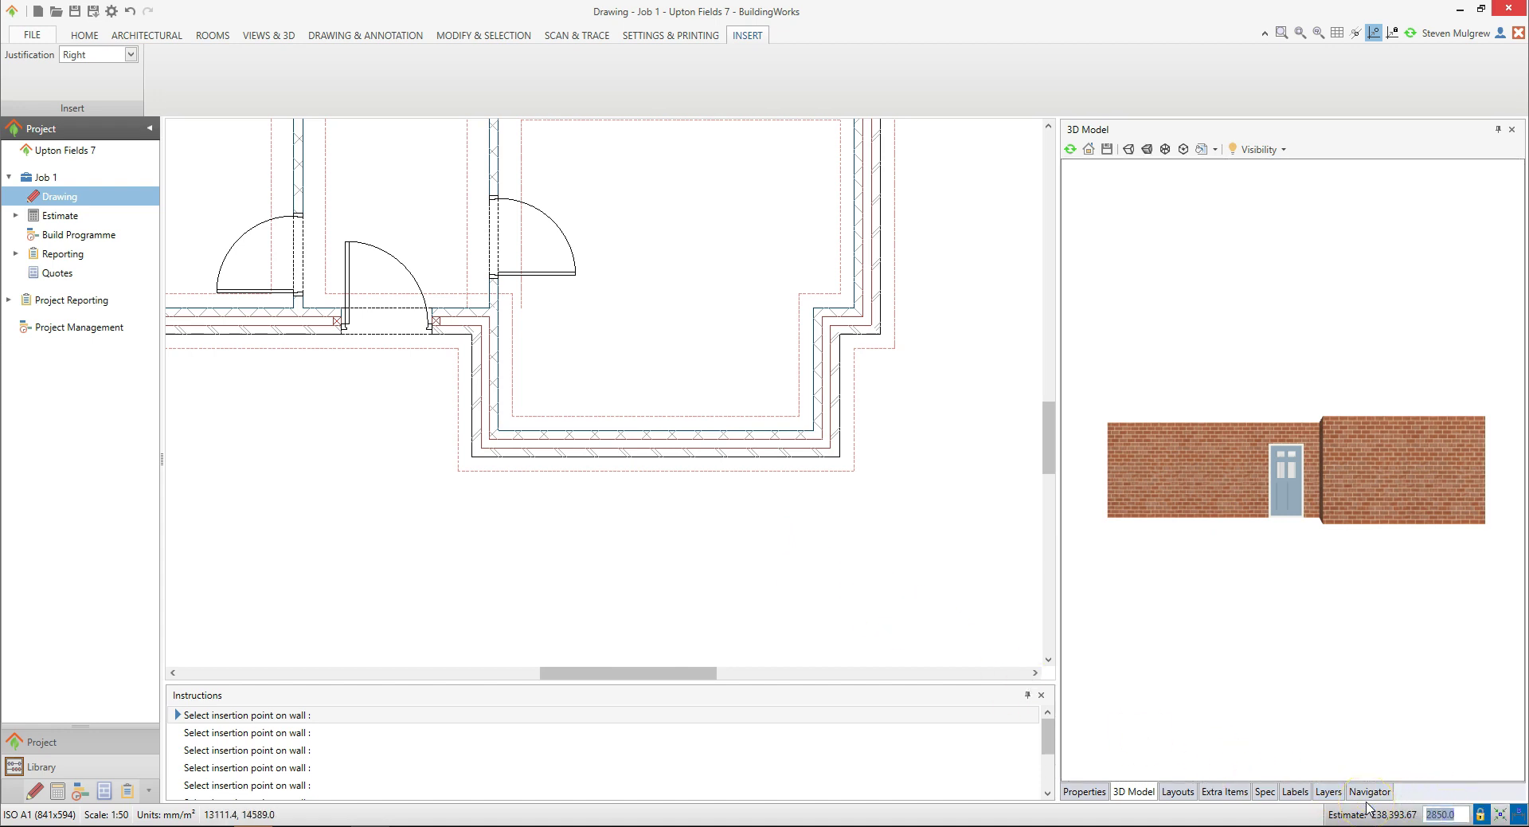
text(665.0)
click(645, 461)
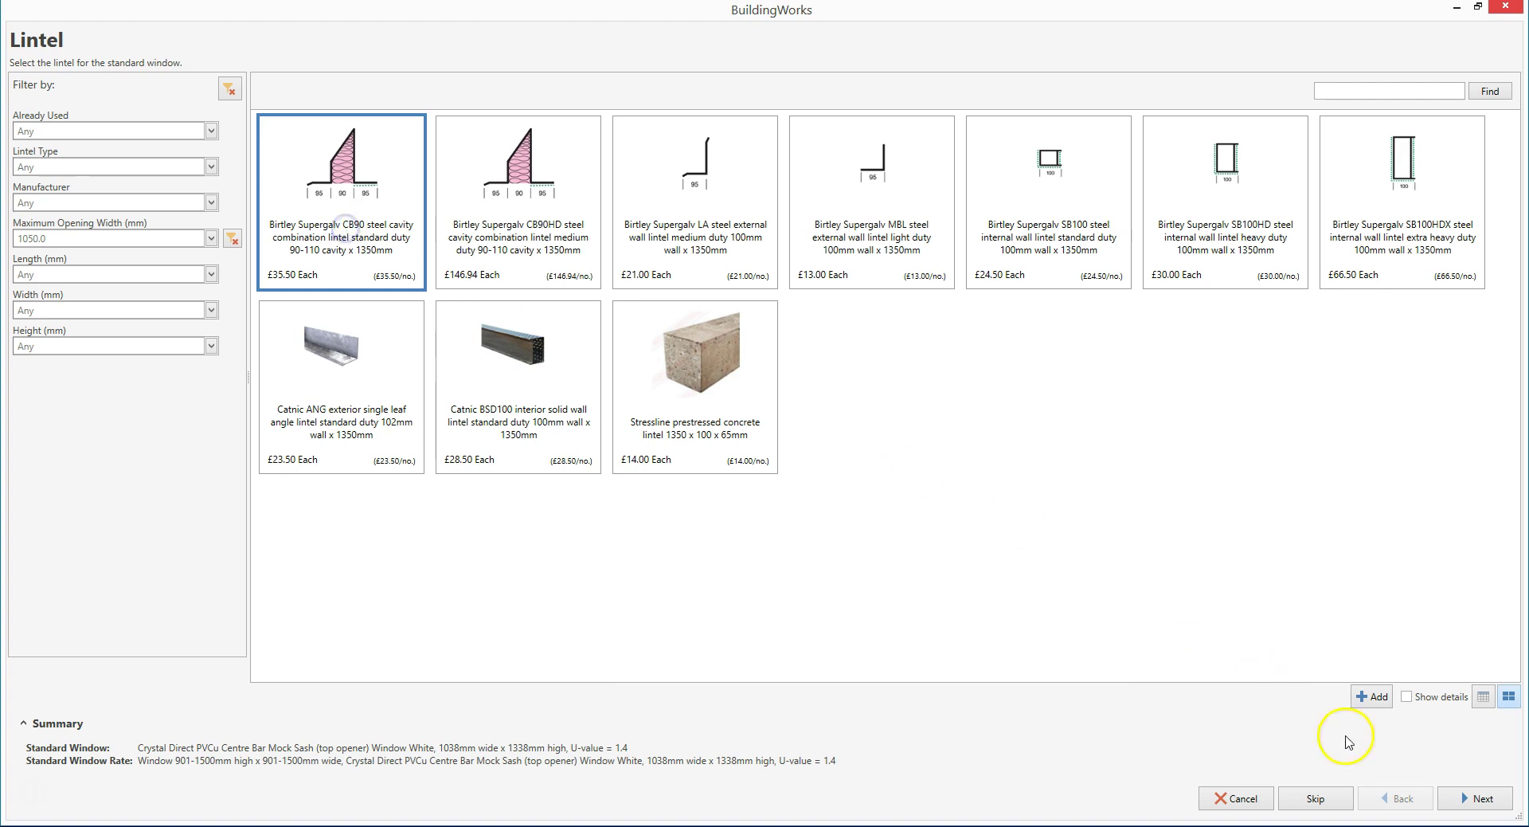
Assign the Birtley Supergalv CB90 standard duty 1350 mm lintel and the "Window with cavity tray" specification to the window.
click(1497, 799)
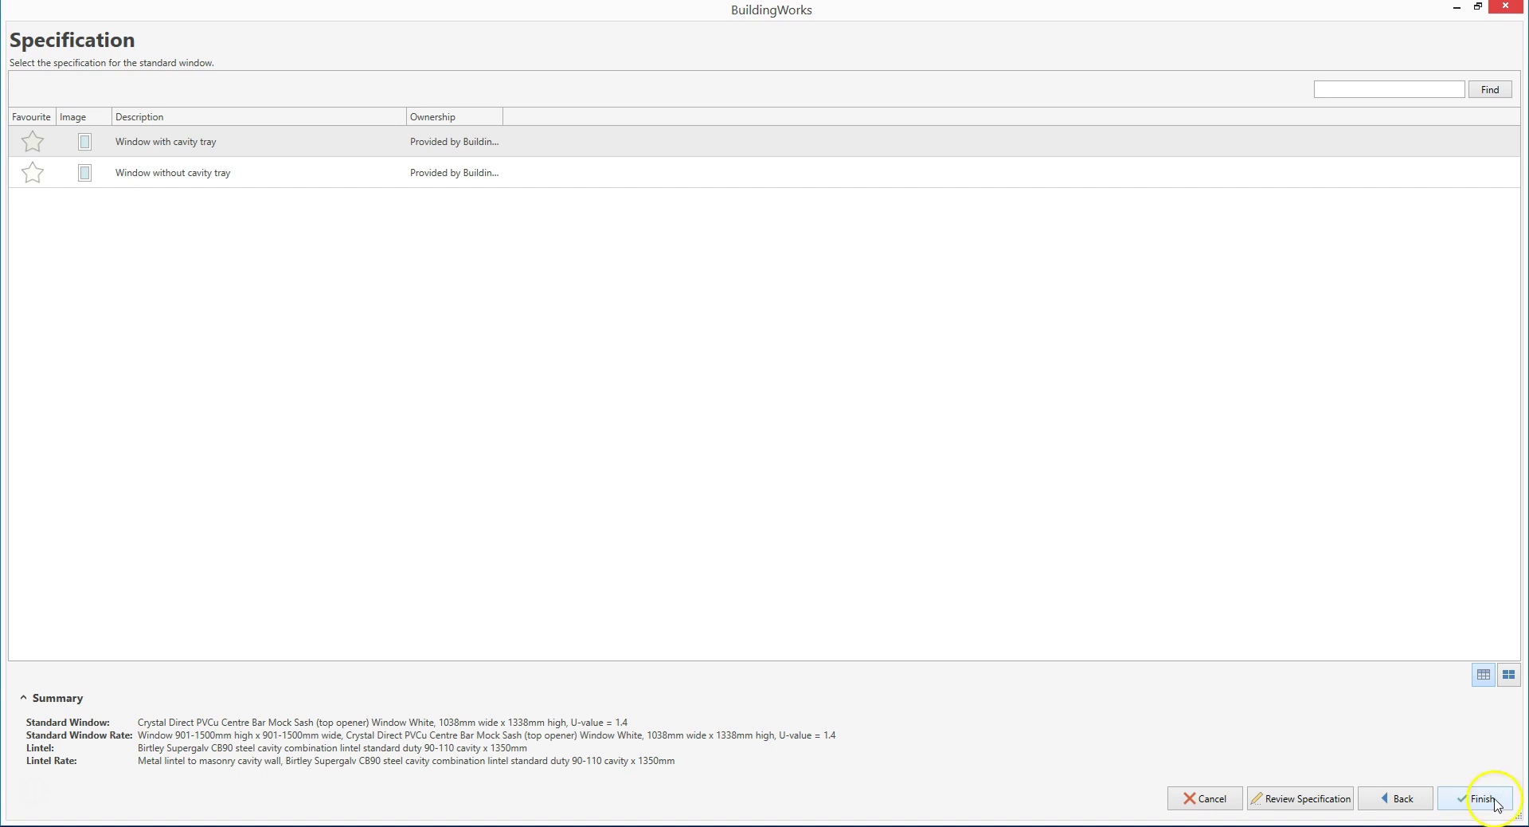
click(708, 142)
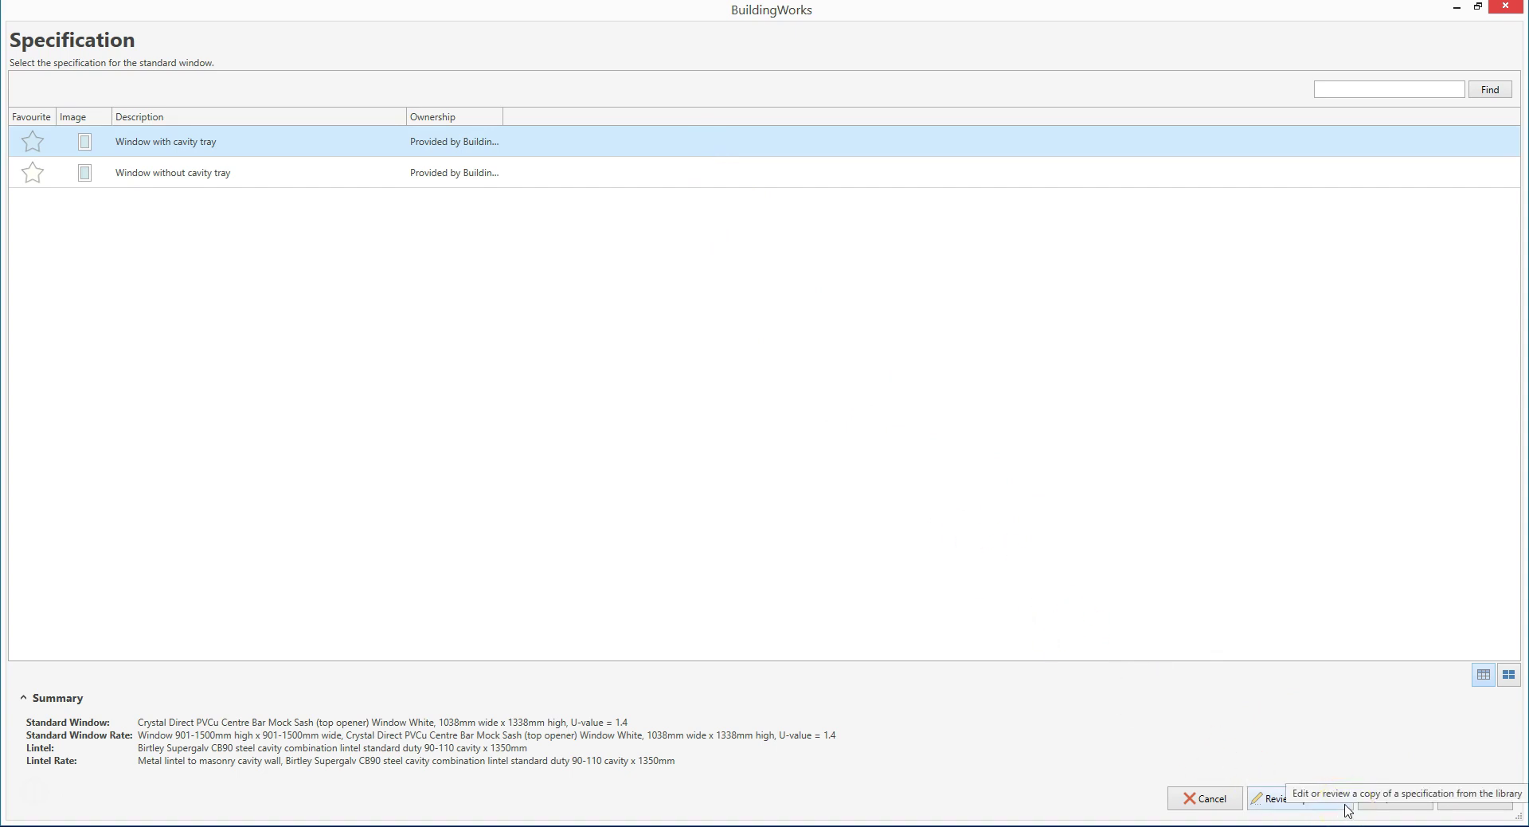
click(1489, 799)
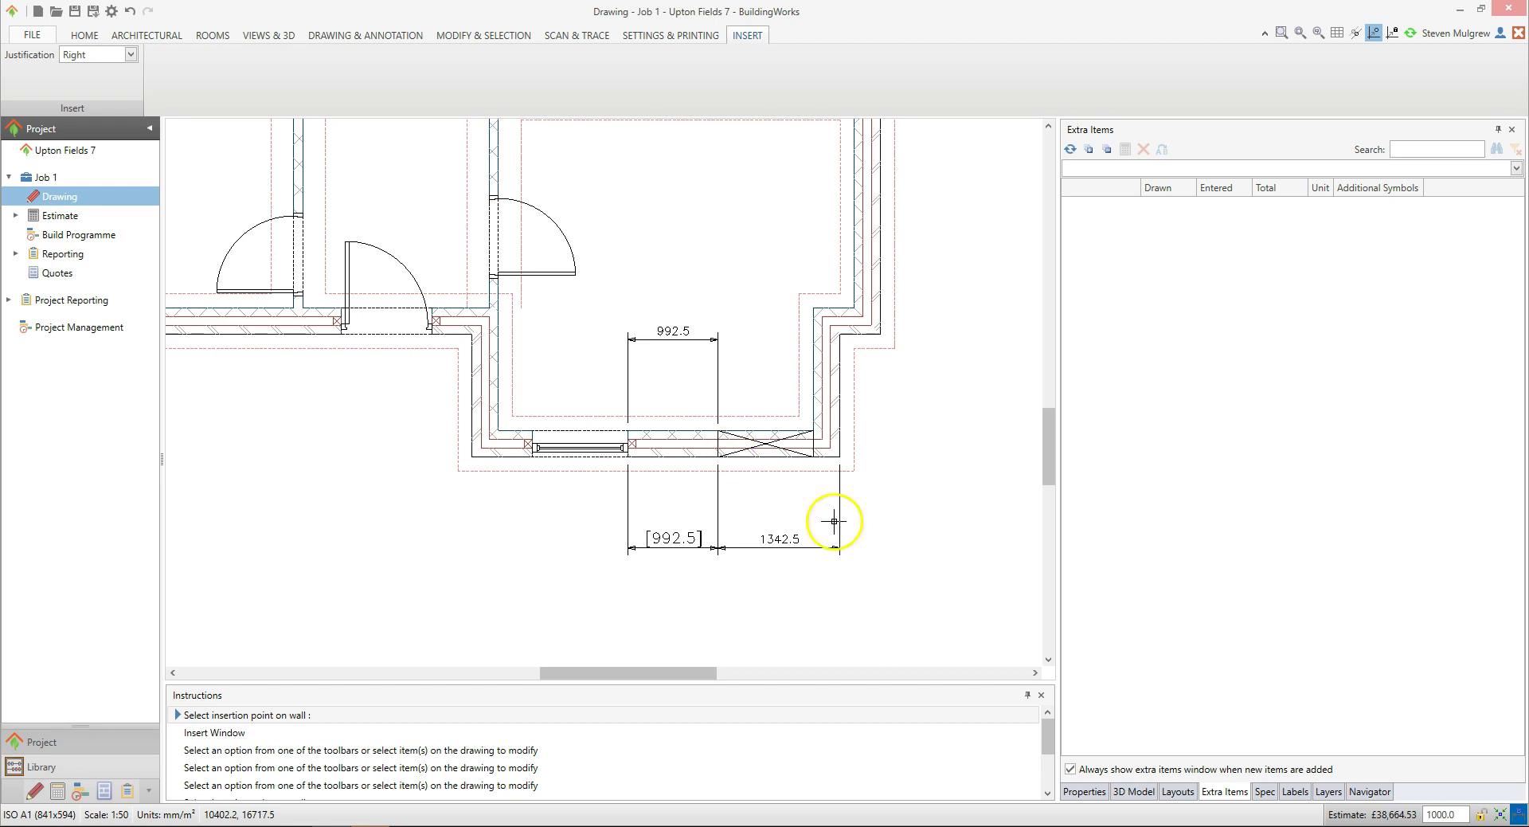
Place a second window in the same front wall, 620 mm to the right of the first.
drag(1462, 813, 1417, 814)
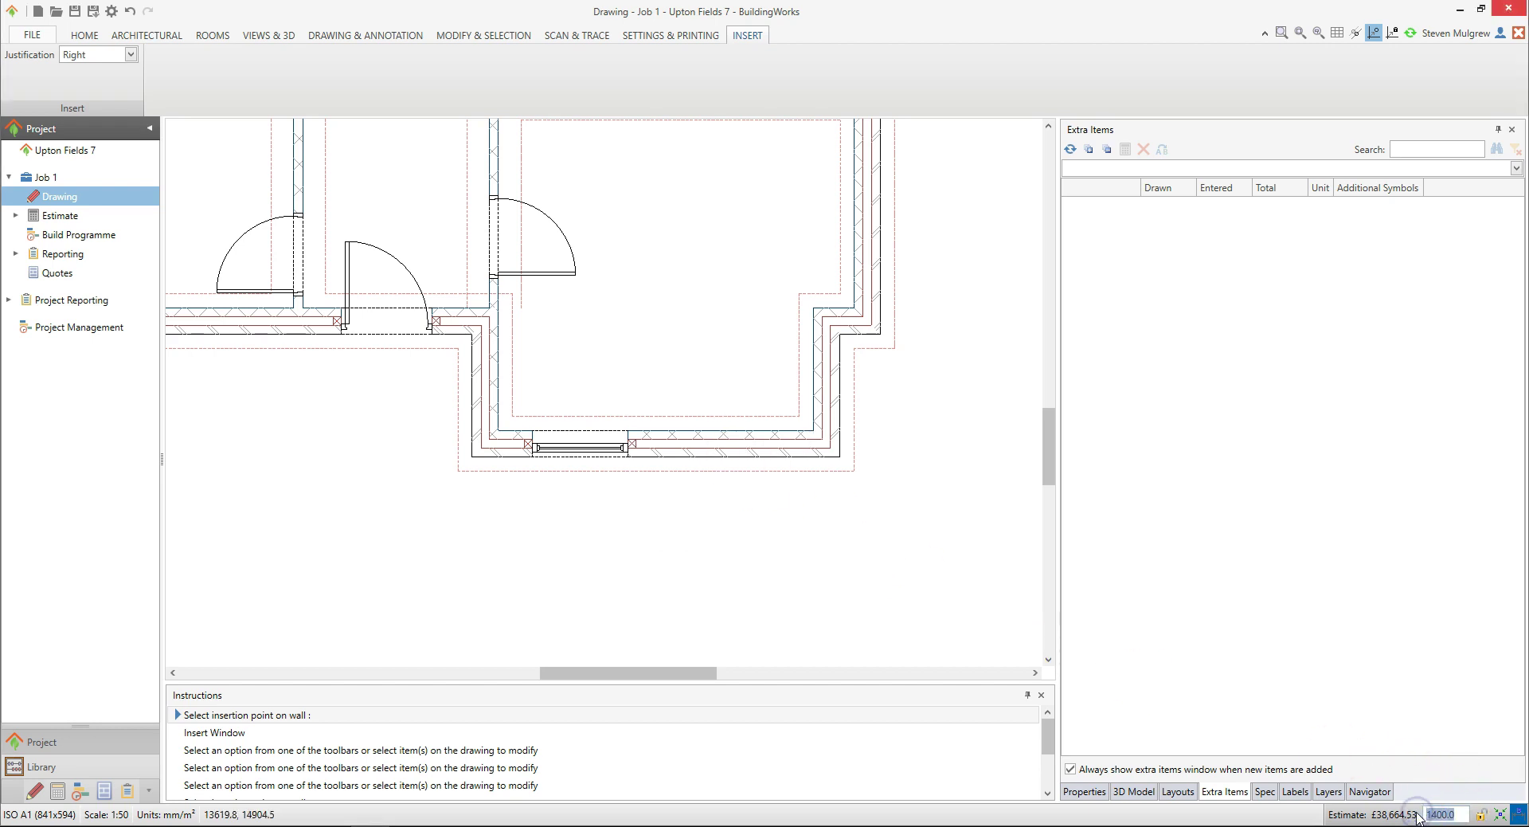
text(620)
text(0)
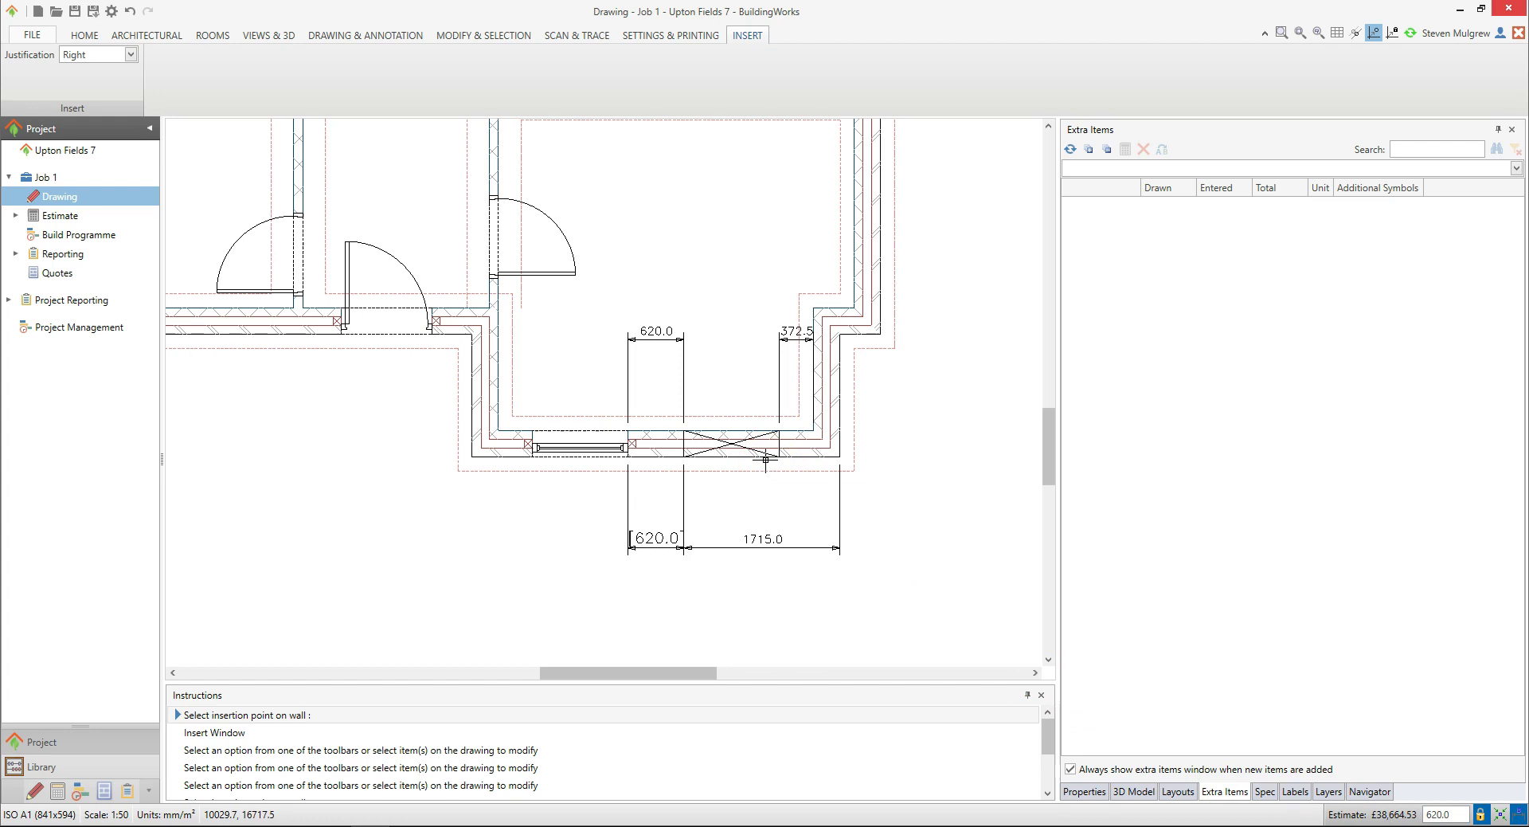
click(765, 459)
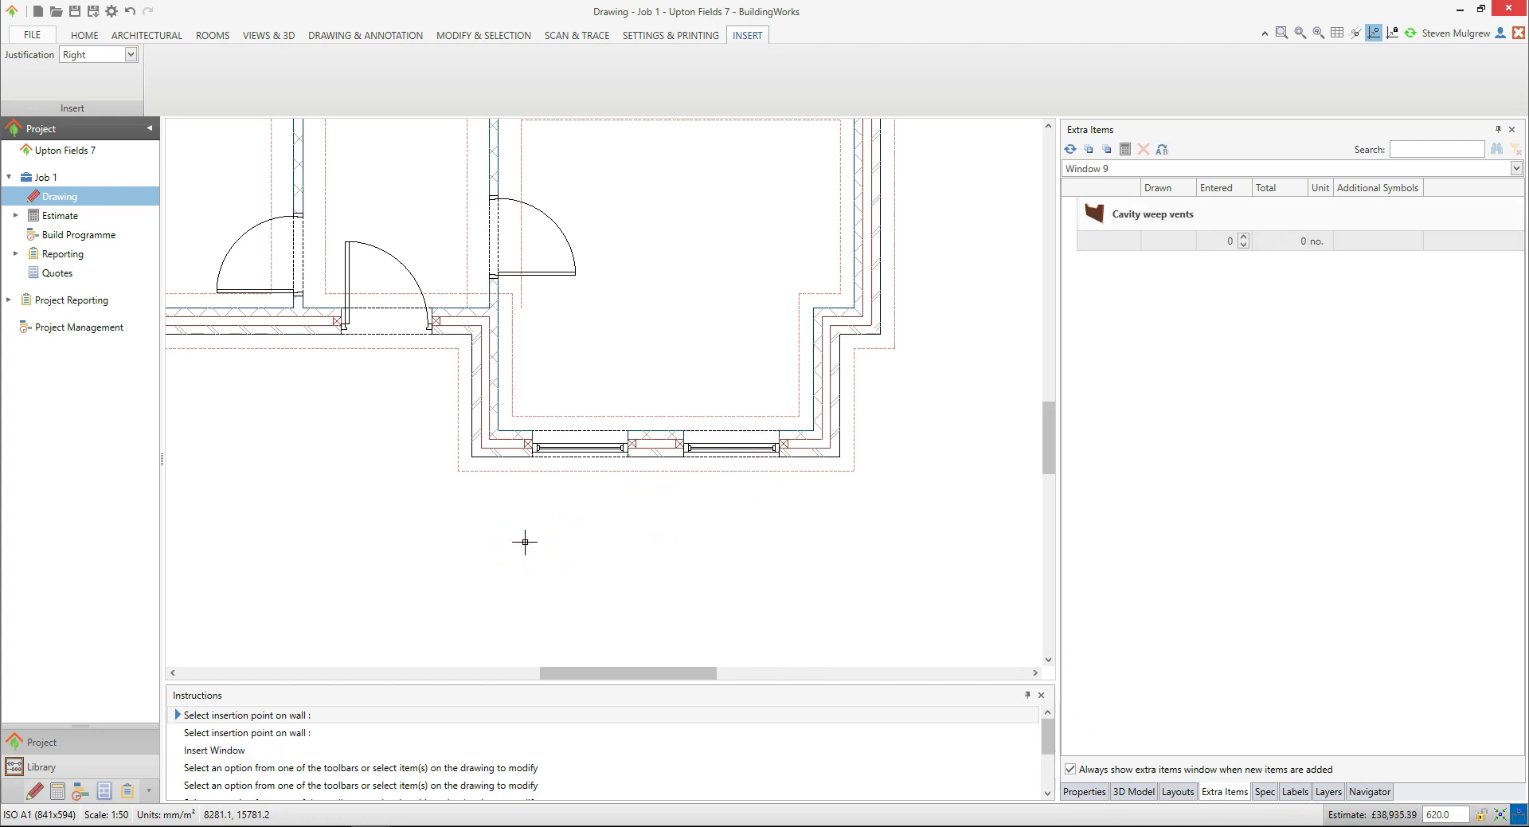
Change the justification to Centre and add two windows to the left front wall and one to the rear wall.
mouse_move(290, 458)
middle_down()
mouse_move(427, 523)
mouse_move(717, 553)
middle_up()
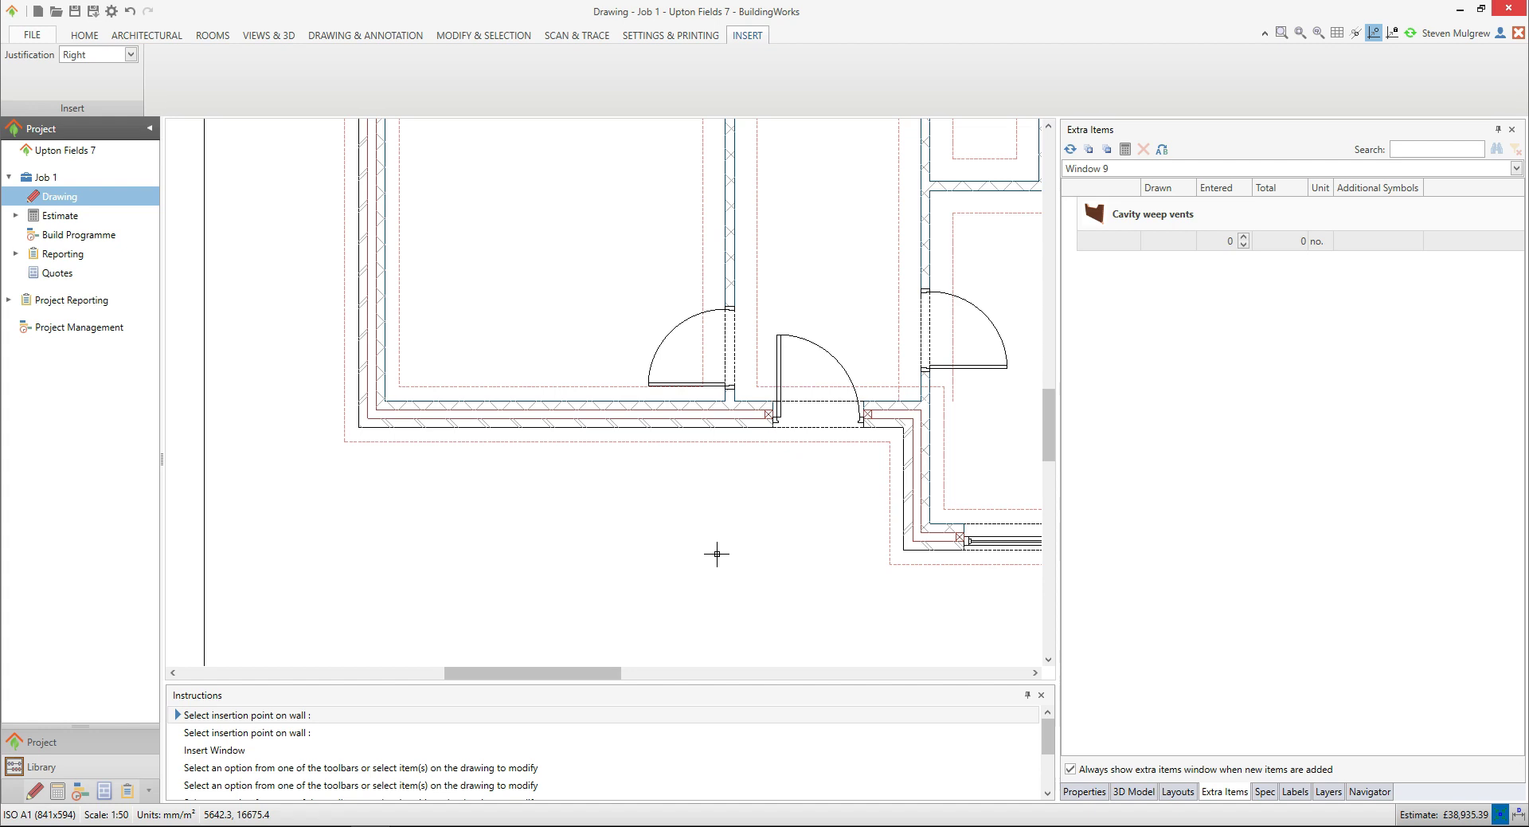
click(711, 552)
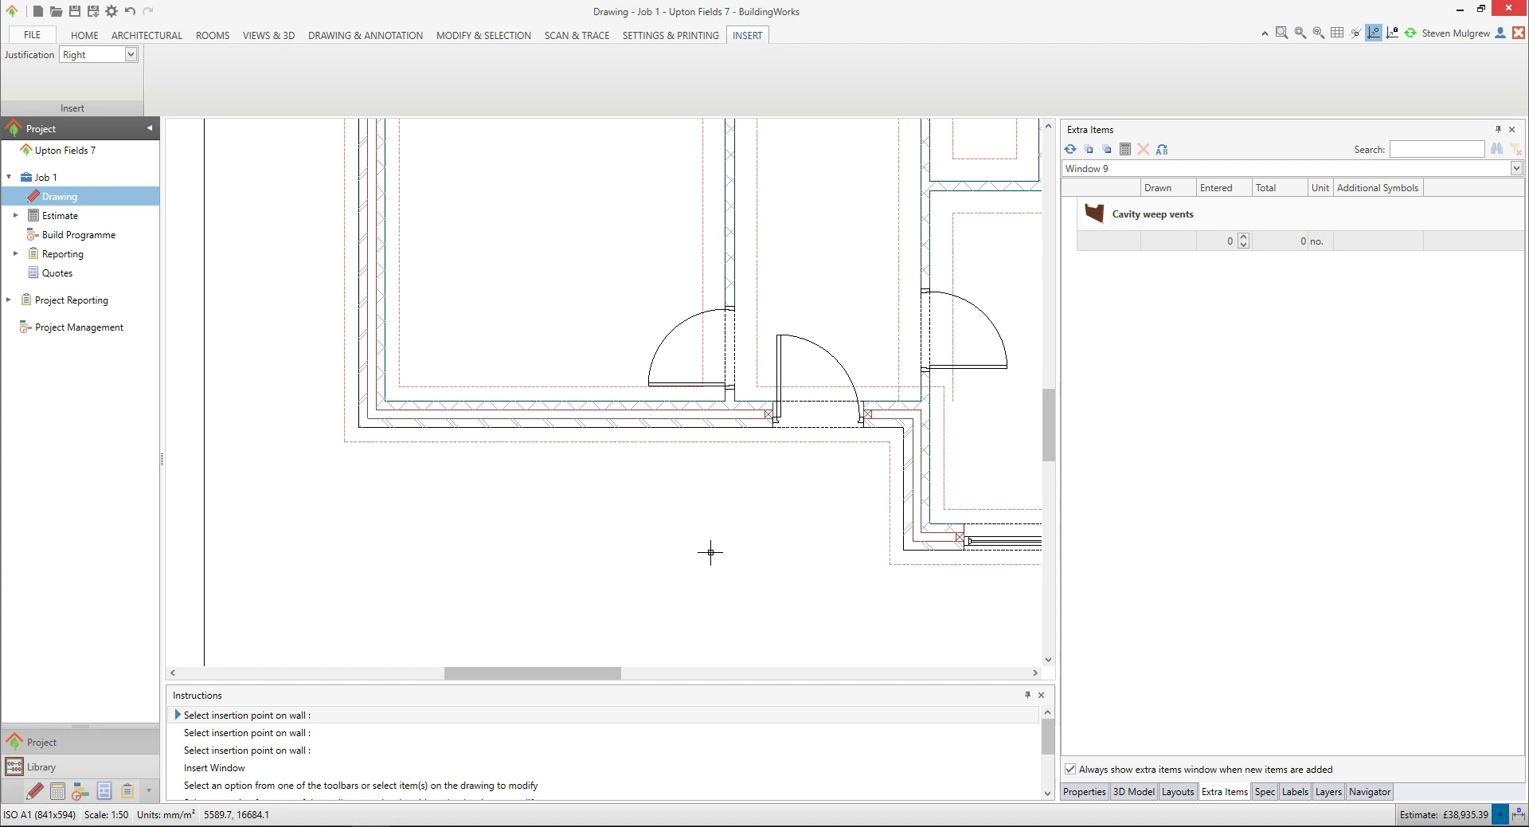
click(130, 54)
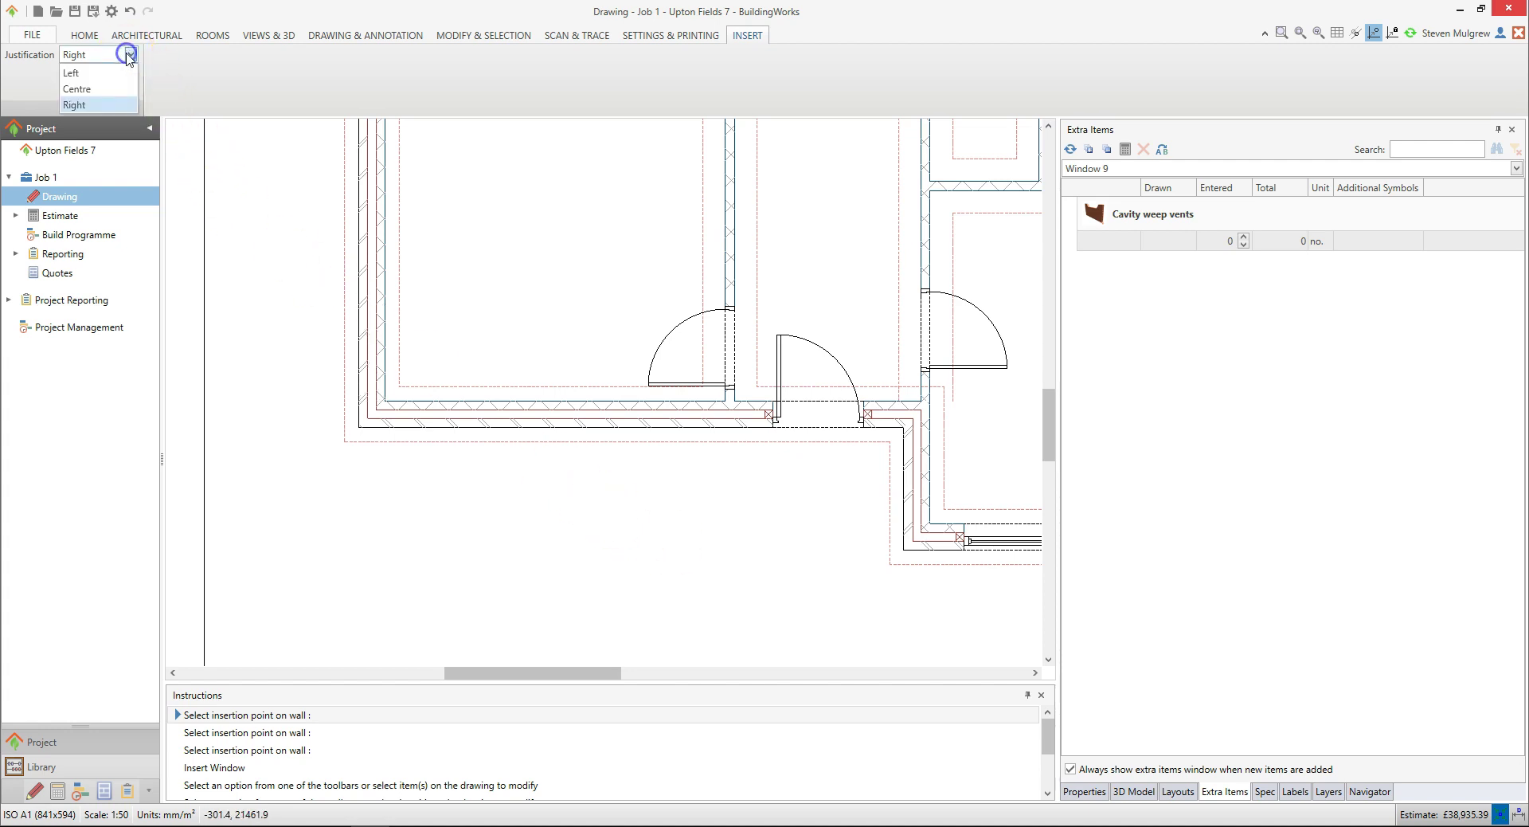
click(118, 92)
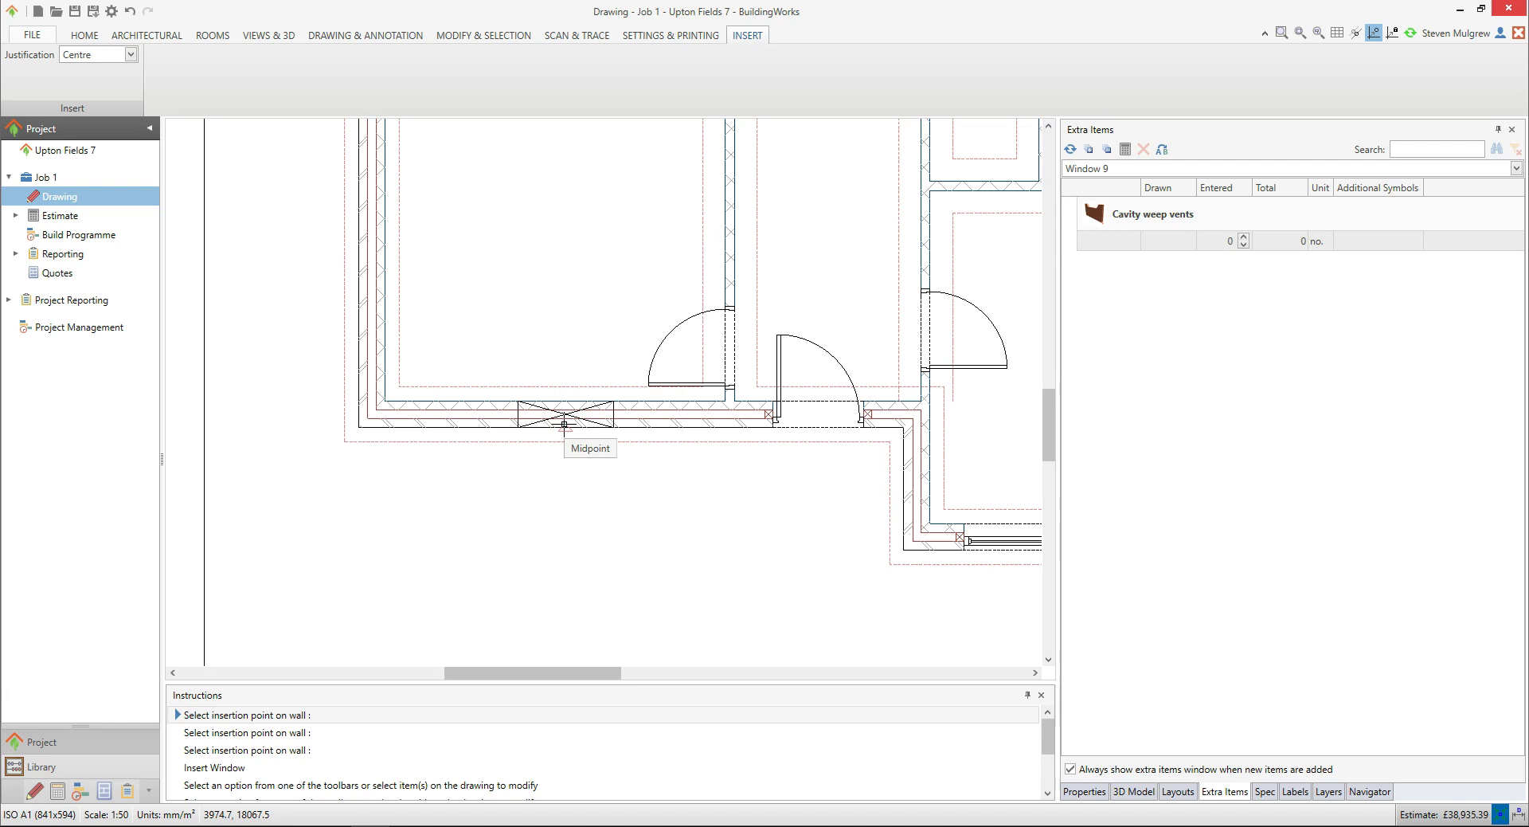
click(958, 263)
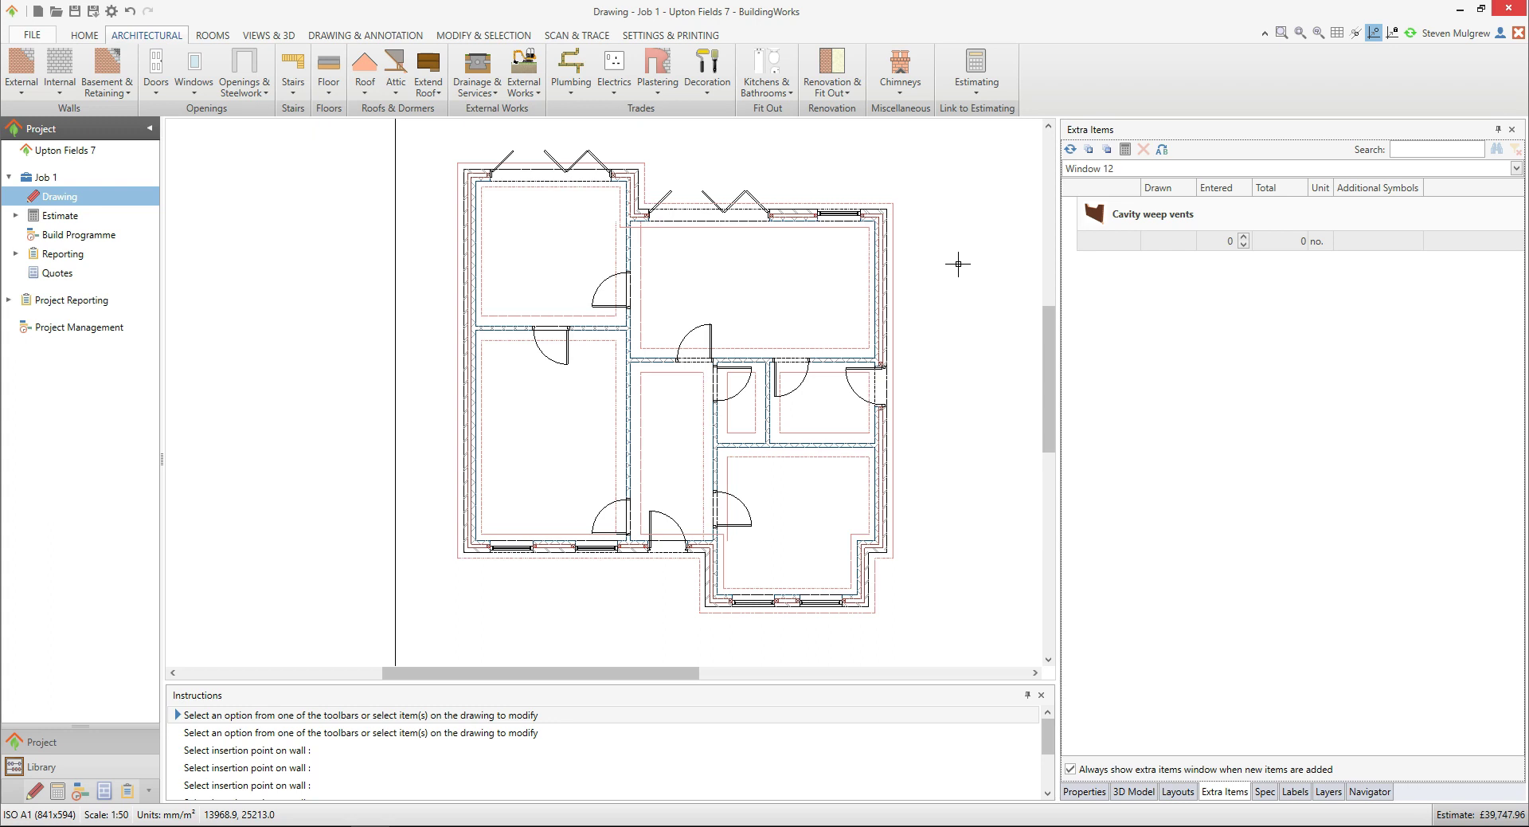
click(958, 277)
Examine the inserted windows in the 3D model from the front and from a raised angle.
click(1135, 793)
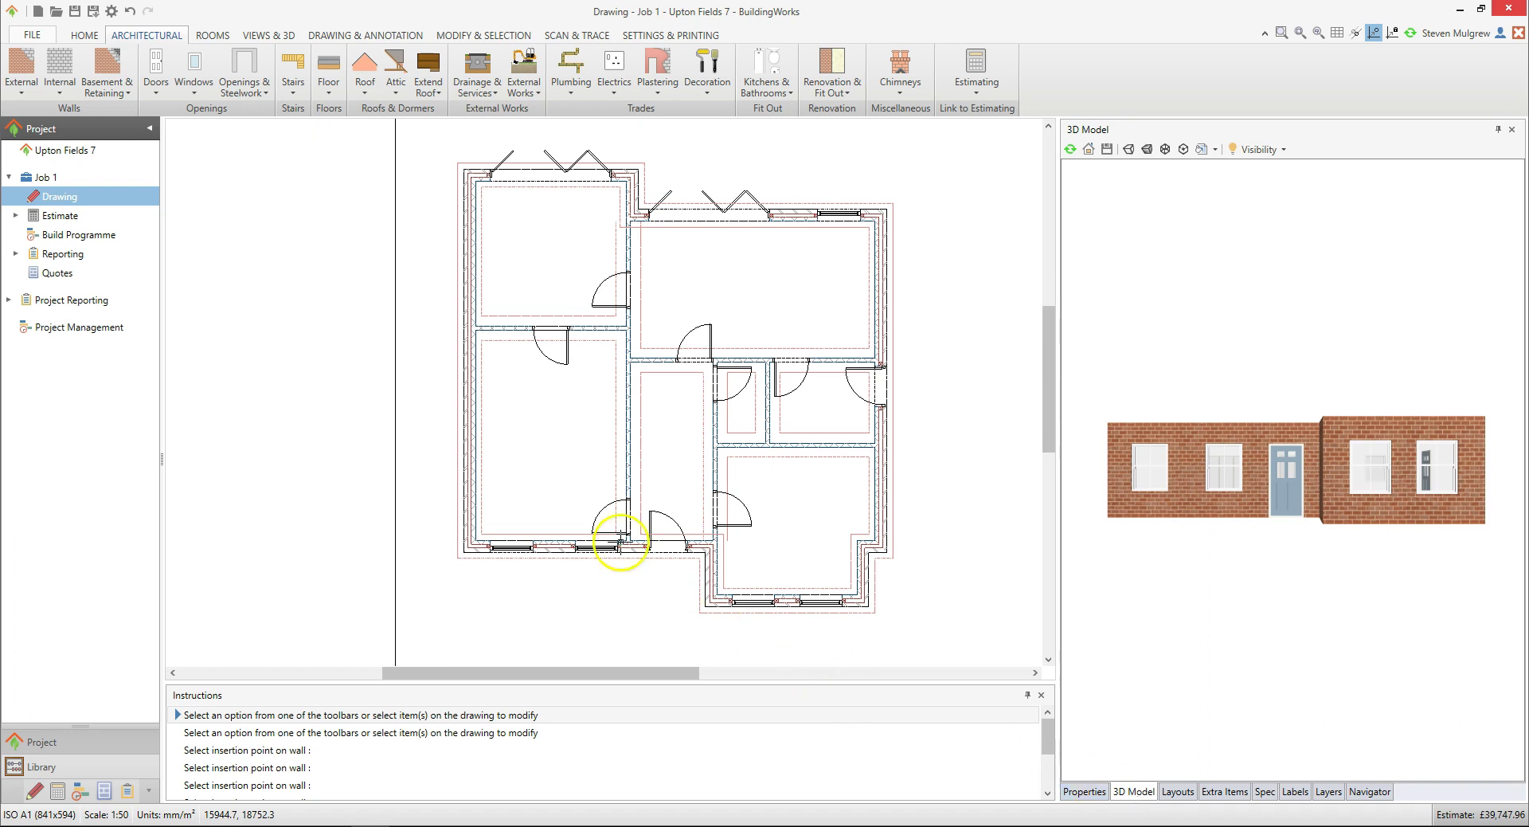
click(275, 36)
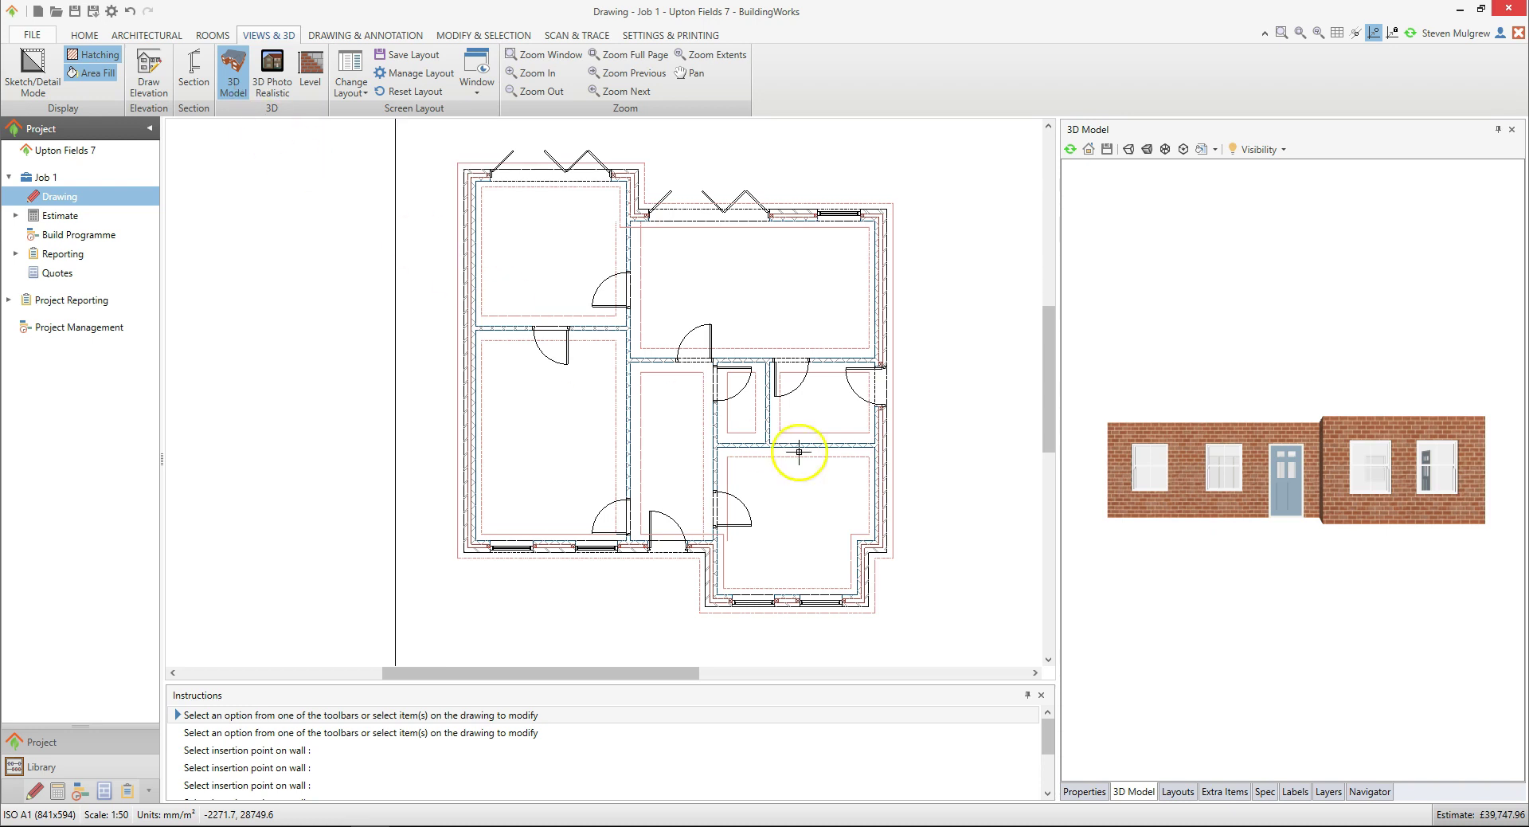
drag(1181, 482, 1259, 592)
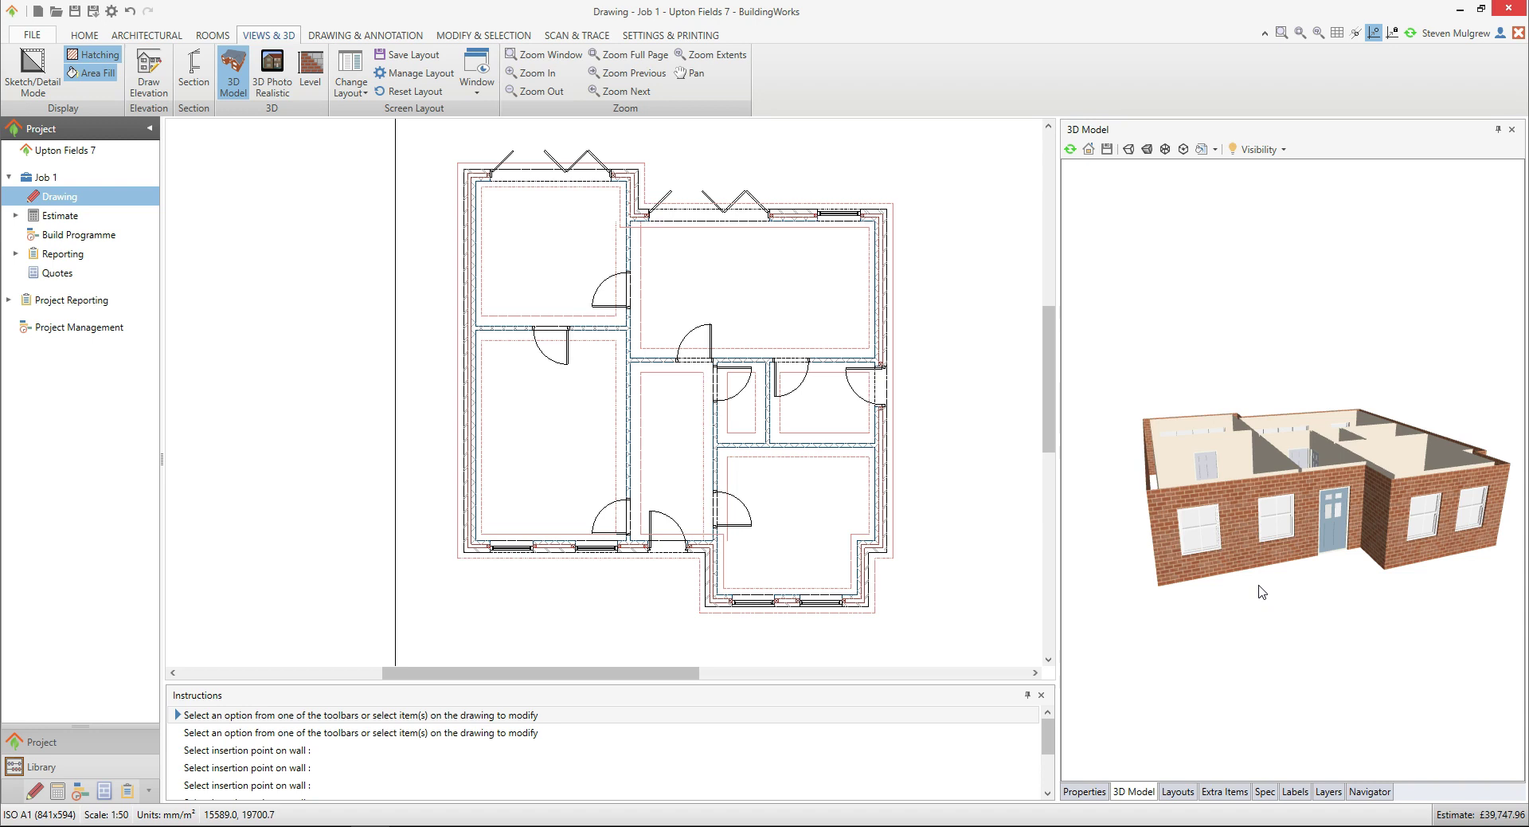
Save the project as a new file named "Upton Fields 8.bwp".
click(94, 11)
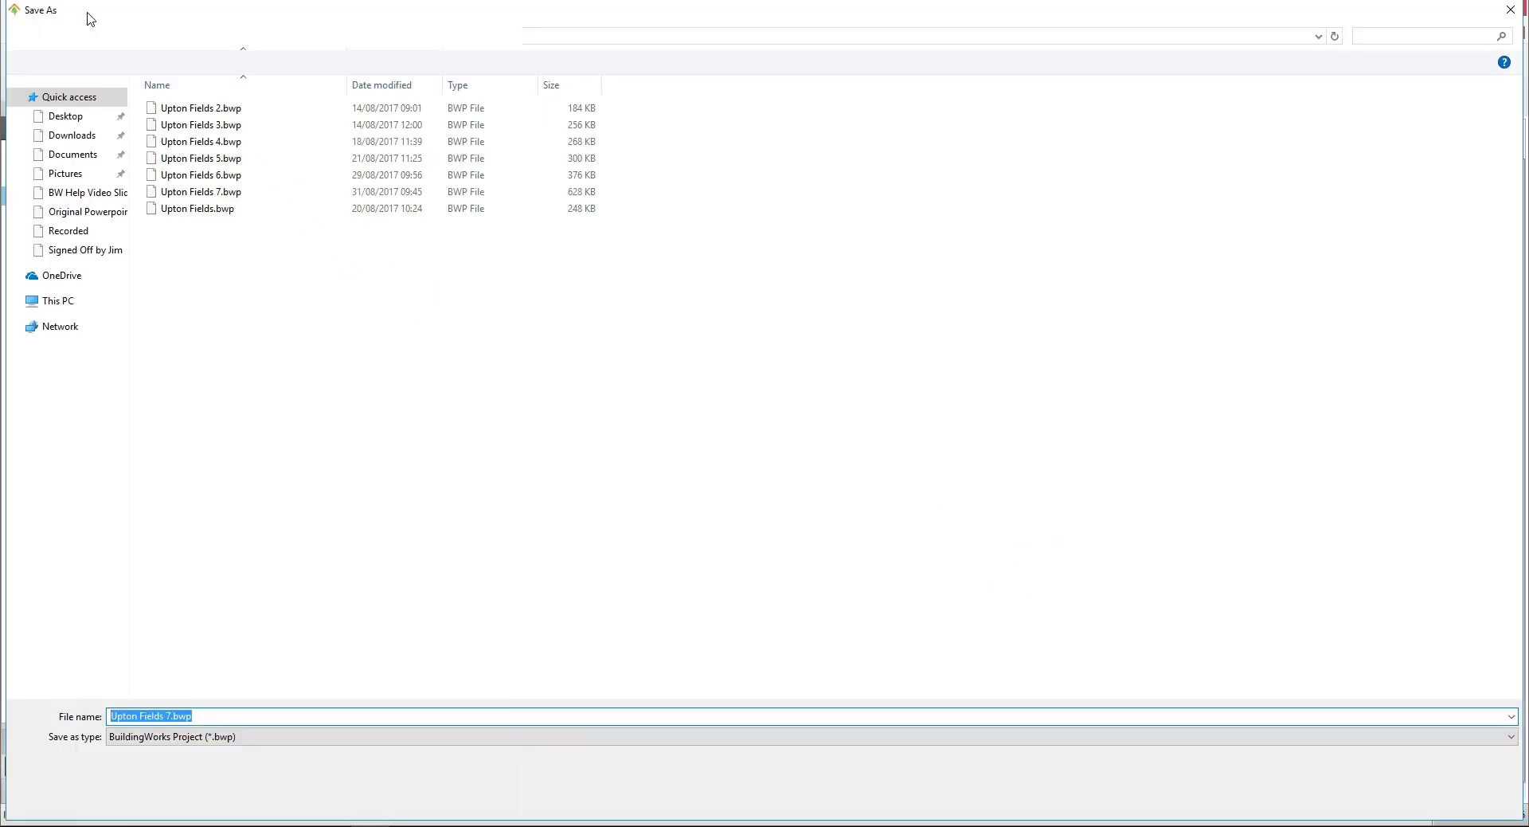
click(196, 716)
key(BackSpace)
text(8)
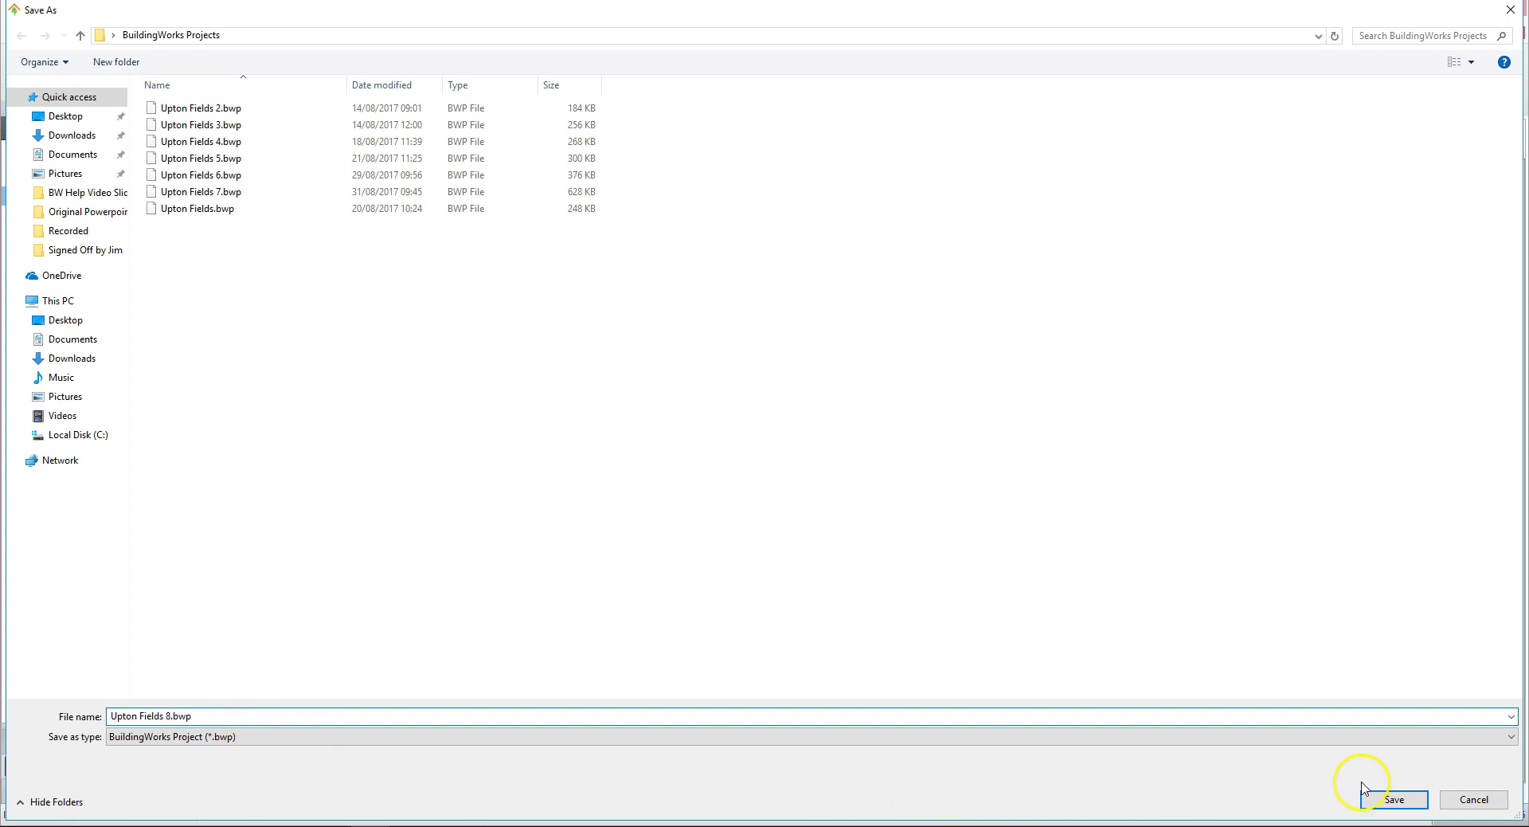
click(1400, 799)
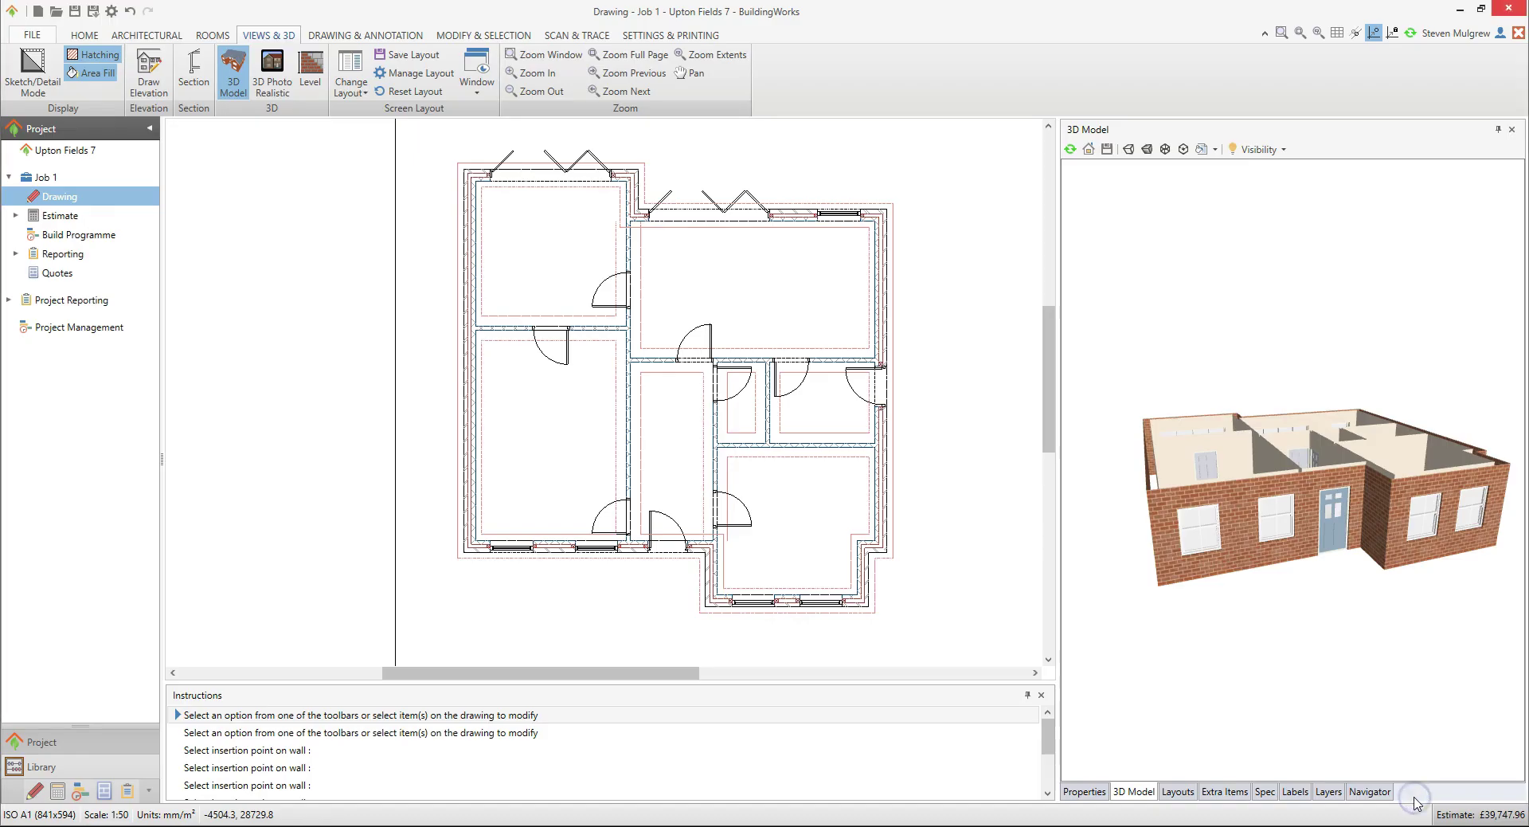